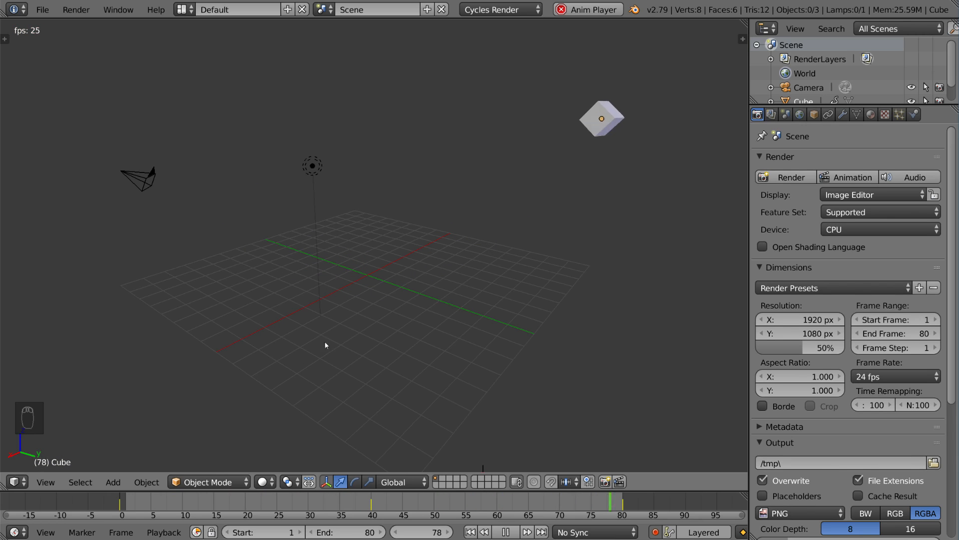
# - Split the 3D view, turn the new area into a Dope Sheet, and expand the cube's LocRotScale channels
pyautogui.moveTo(4, 487); pyautogui.dragTo(300, 486)
pyautogui.click(19, 483)
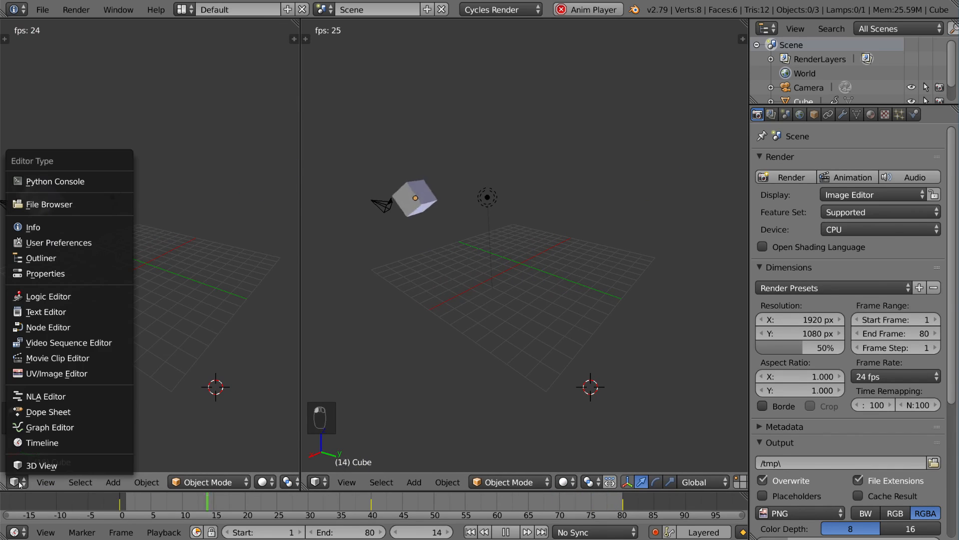
pyautogui.click(71, 413)
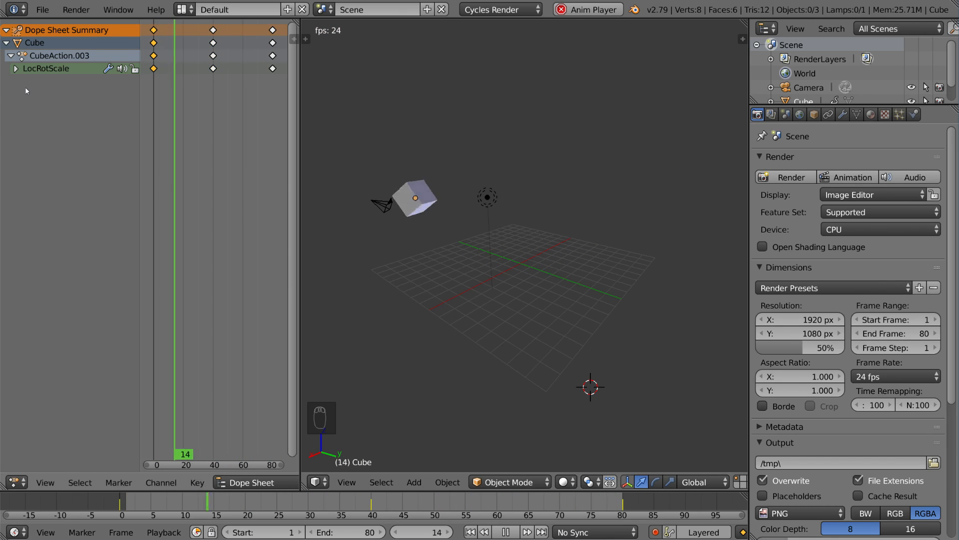
pyautogui.click(16, 68)
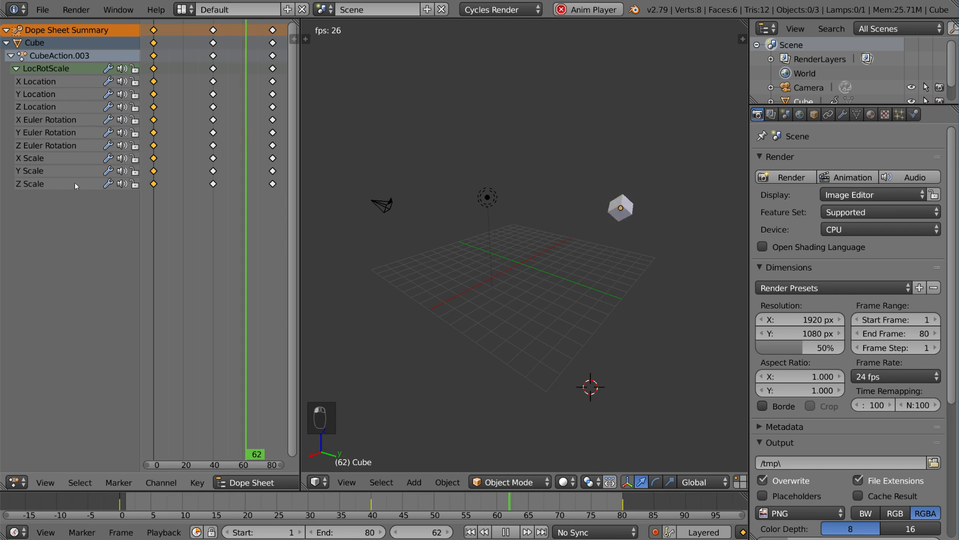
# - Select single keyframes at frames 40 and 80 in individual location, rotation and scale channels, and highlight the X Euler Rotation channel
pyautogui.rightClick(214, 95)
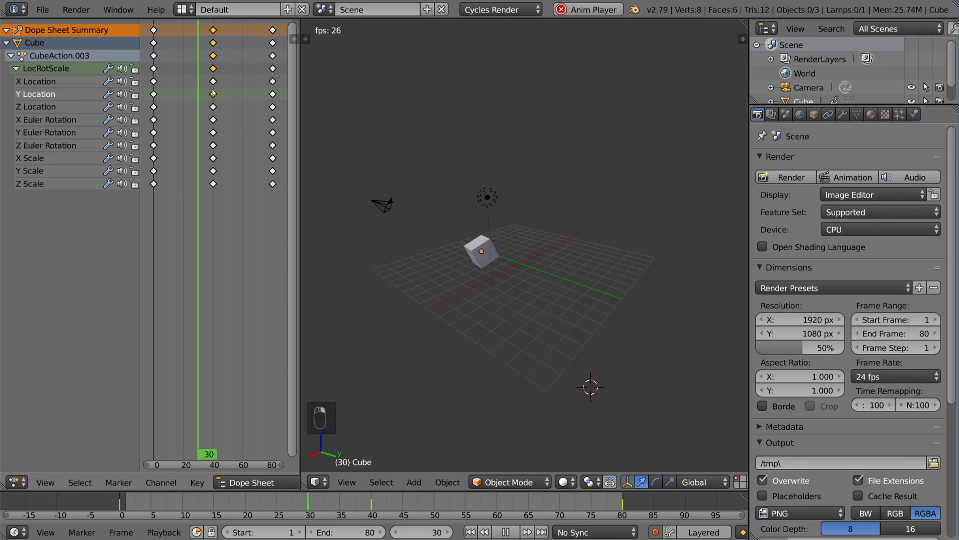
pyautogui.rightClick(213, 120)
pyautogui.rightClick(273, 120)
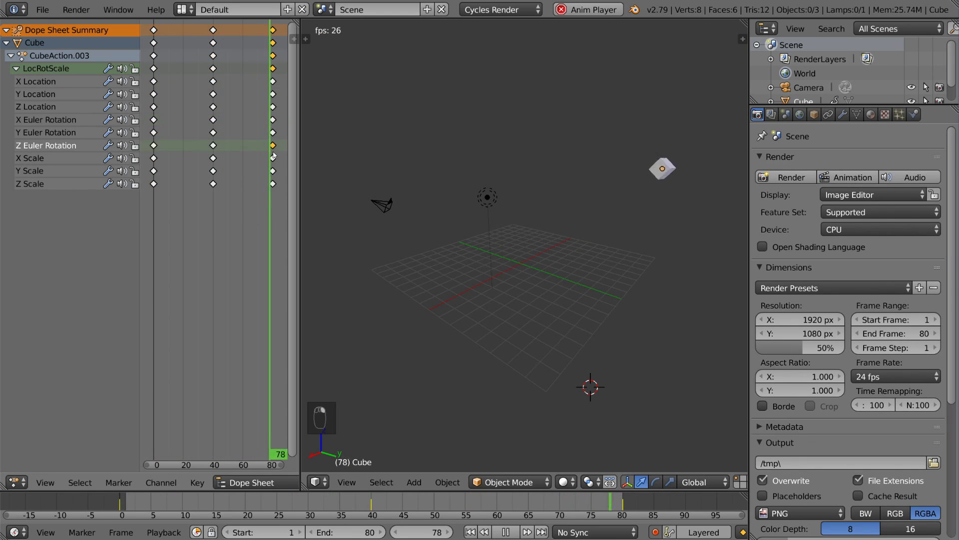
pyautogui.rightClick(273, 184)
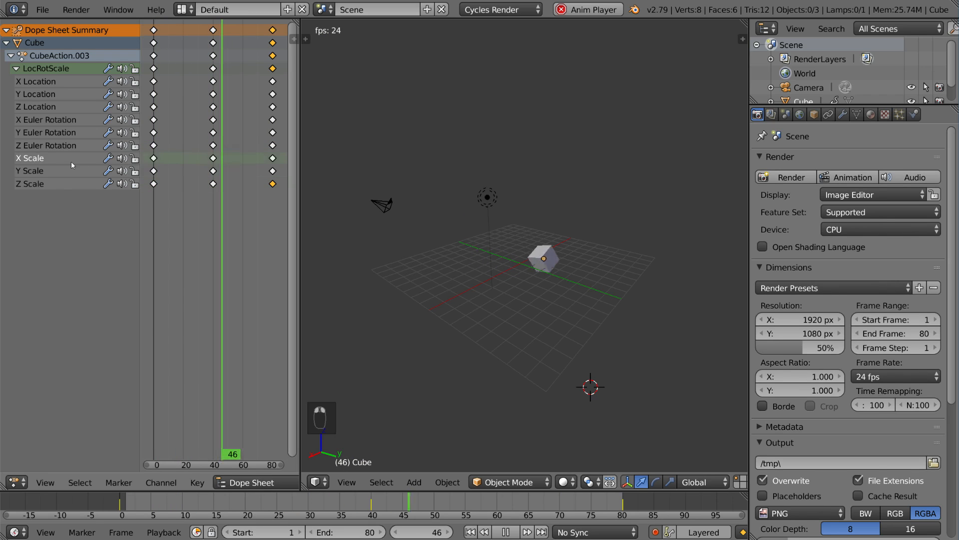
pyautogui.click(62, 146)
pyautogui.click(62, 120)
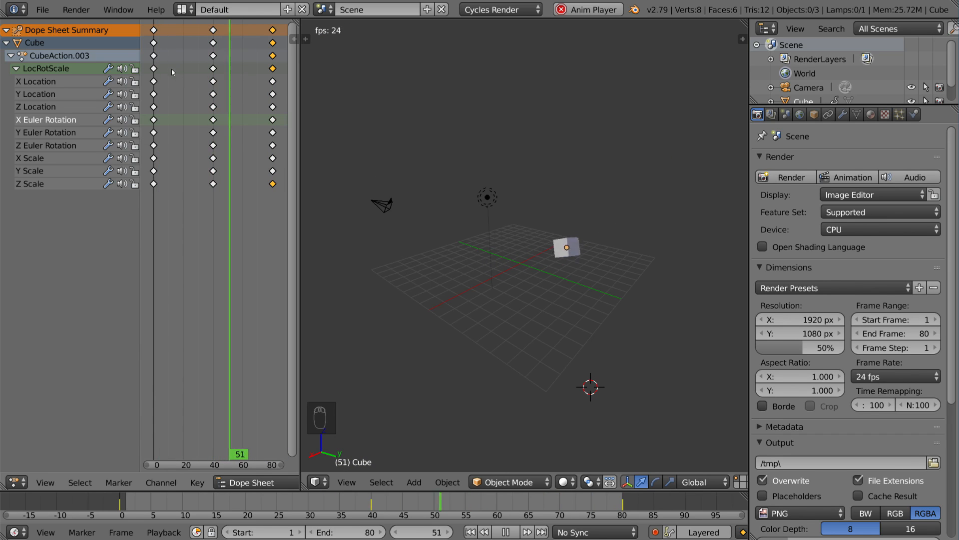
# - Select the first-frame keyframes in turn from the LocRotScale group, the Cube row and single location and scale channels
pyautogui.click(157, 65)
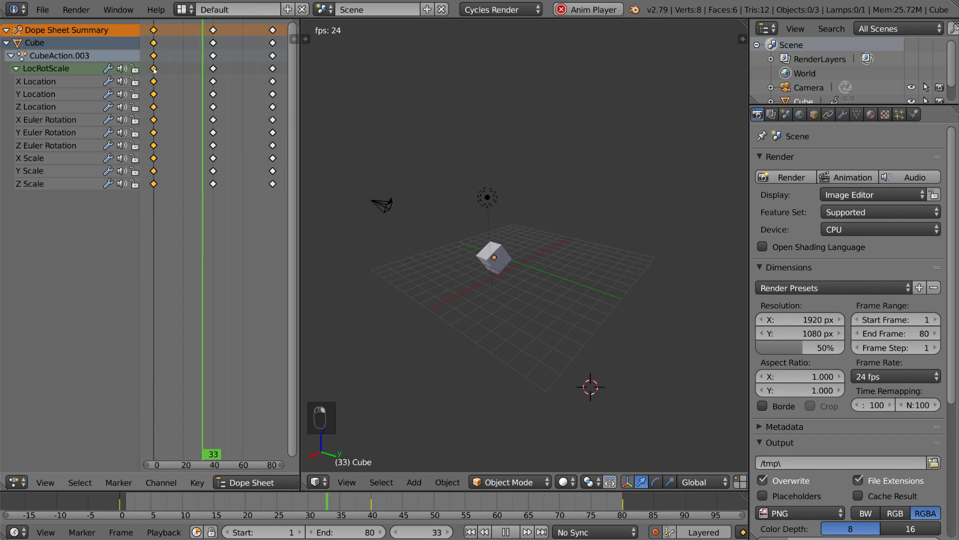
pyautogui.click(153, 82)
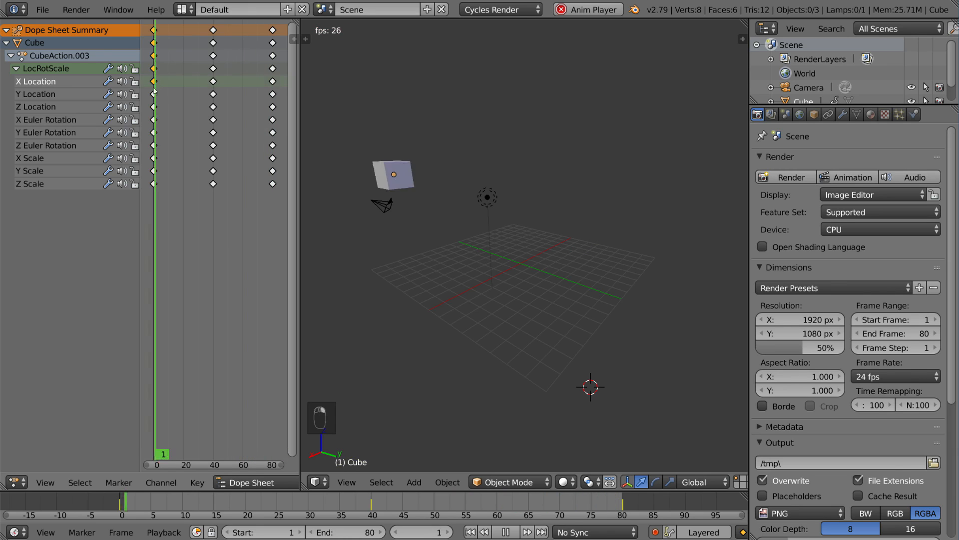
pyautogui.click(154, 43)
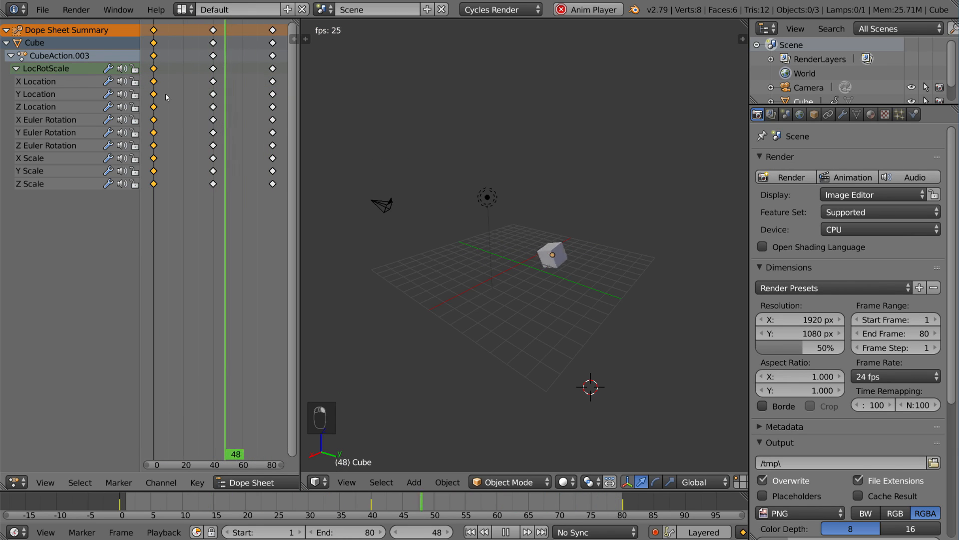
pyautogui.click(154, 132)
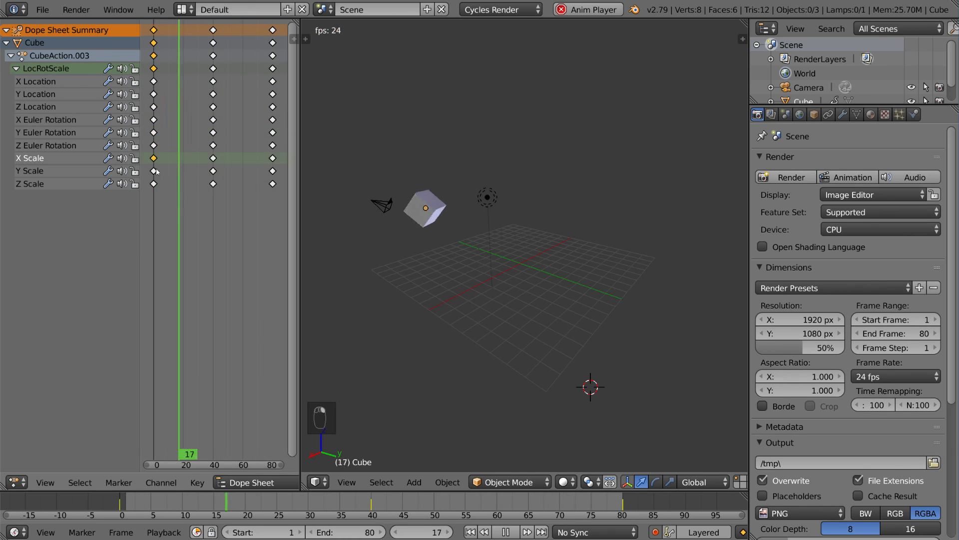
pyautogui.click(154, 184)
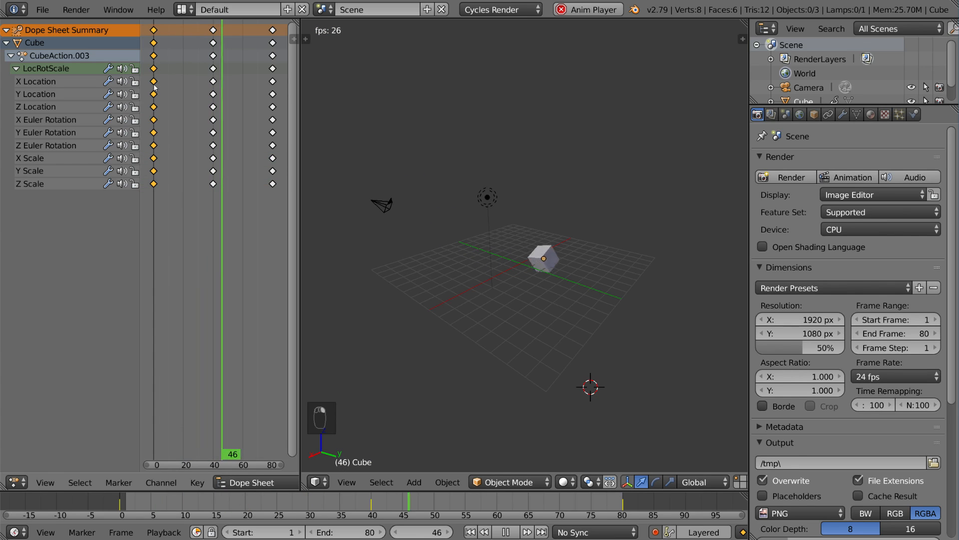
# - Select the whole first keyframe column from the summary row and try sliding it along the timeline
pyautogui.click(154, 30)
pyautogui.press('g')
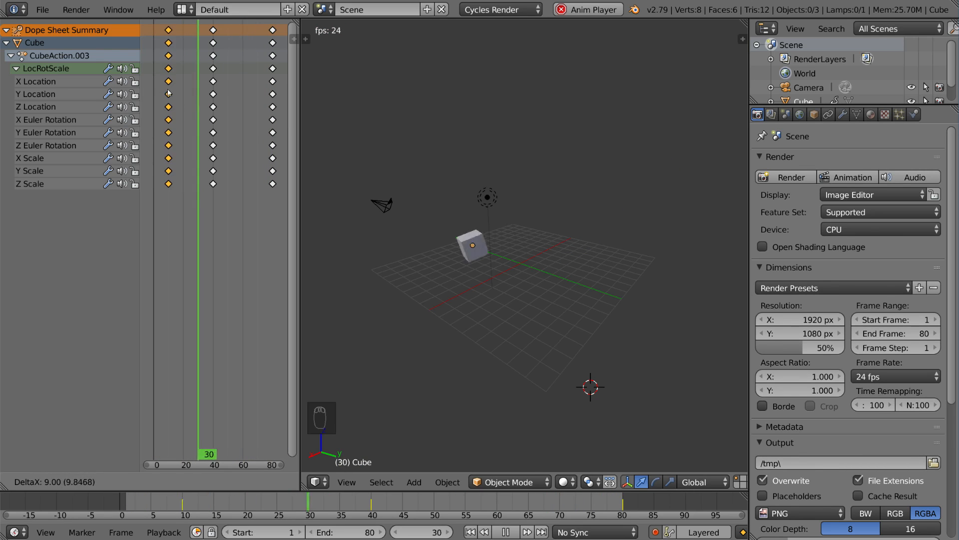
pyautogui.click(155, 93)
# - Add the frame 40 keyframes to the selection, stop playback at frame 0, and try scaling the selected keyframes around it
pyautogui.keyDown('shift'); pyautogui.rightClick(213, 30); pyautogui.keyUp('shift')
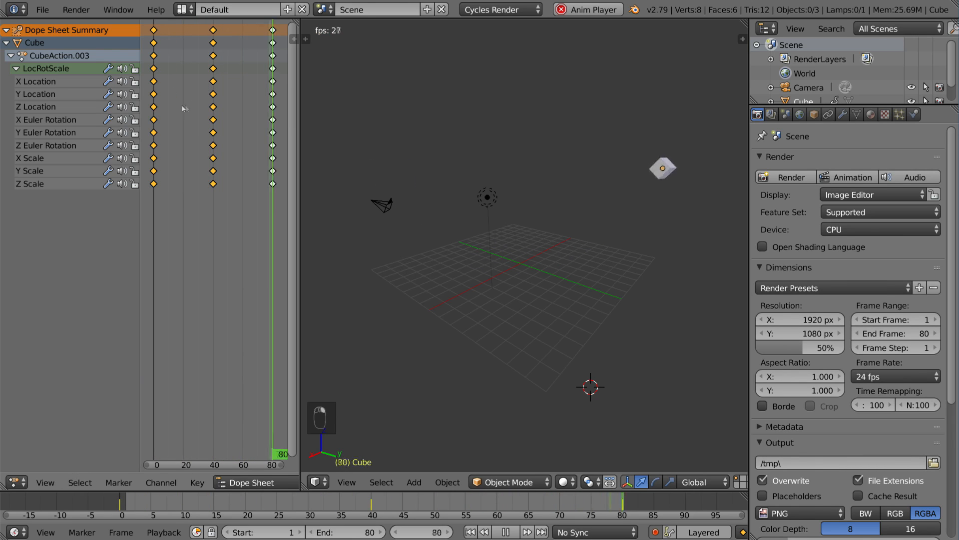
pyautogui.hotkey('alt', 'a')
pyautogui.click(155, 107)
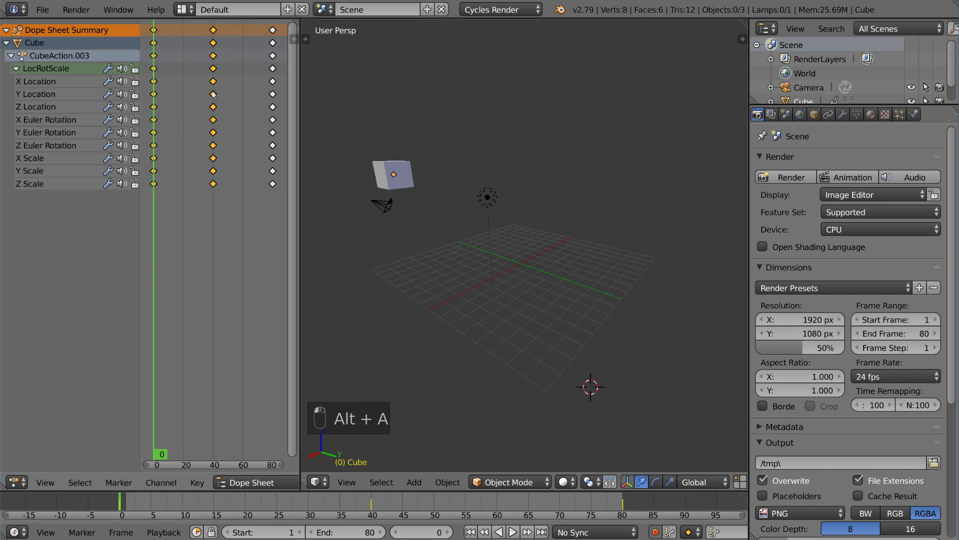
pyautogui.scroll(-2, 213, 94)
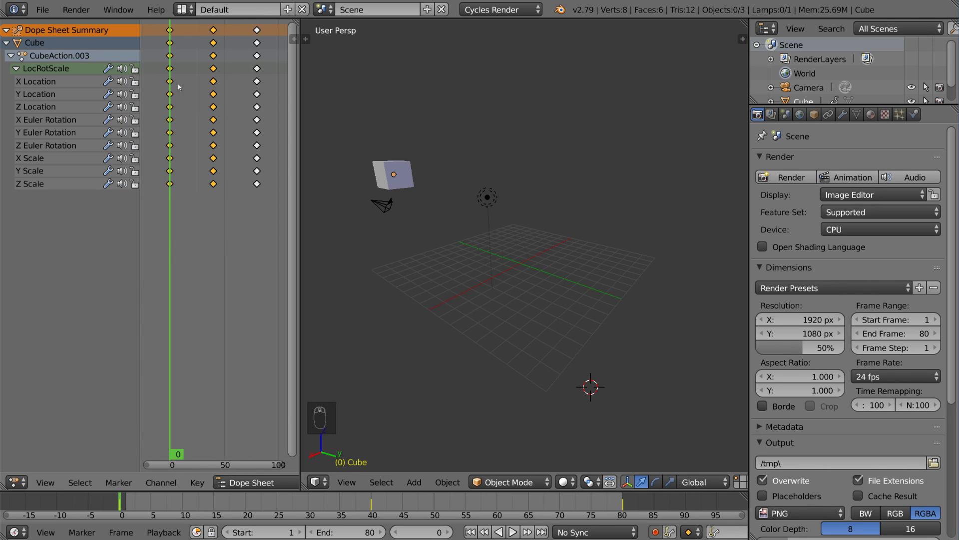
pyautogui.press('s')
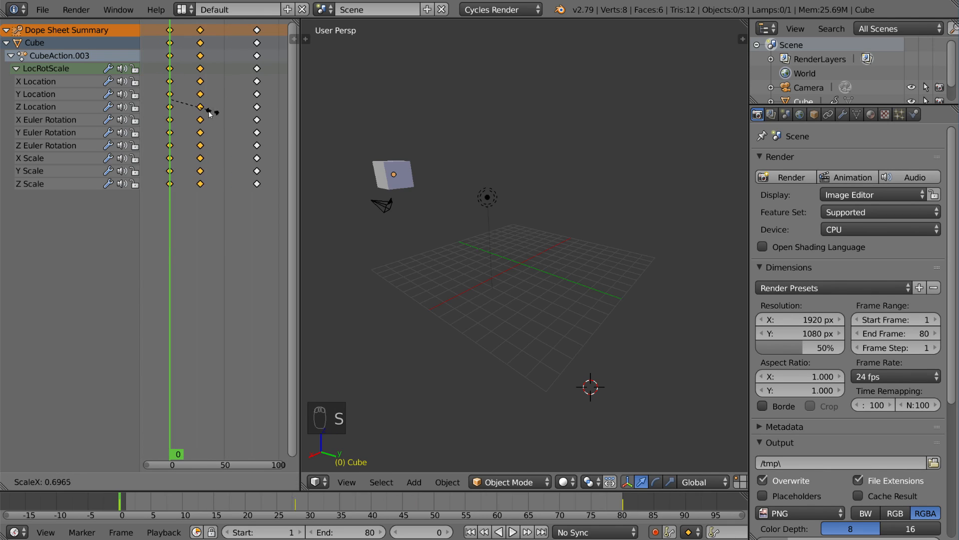
pyautogui.rightClick(188, 100)
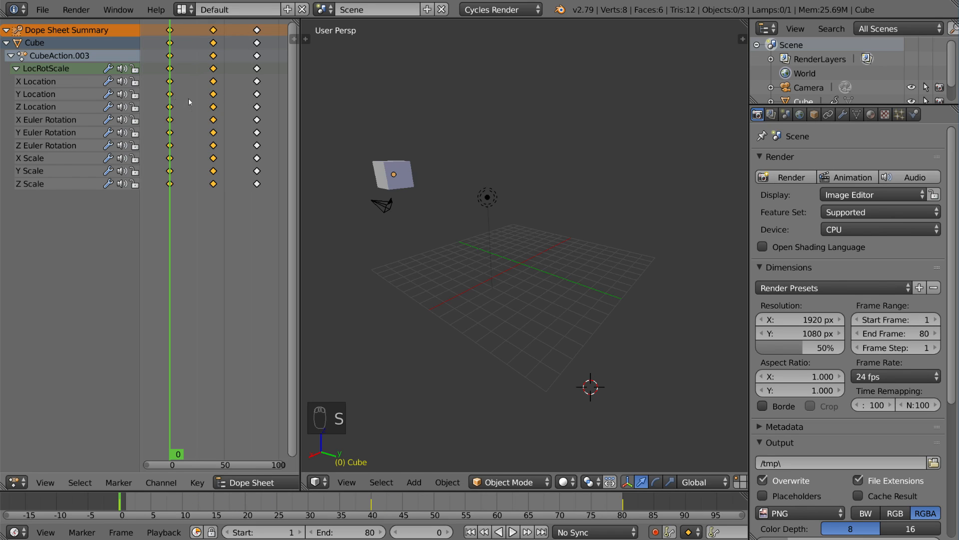
# - Move the current frame to 31 and try scaling the selected keyframes around that position
pyautogui.moveTo(180, 100); pyautogui.dragTo(204, 98)
pyautogui.press('s')
pyautogui.rightClick(242, 98)
pyautogui.press('s')
pyautogui.rightClick(245, 96)
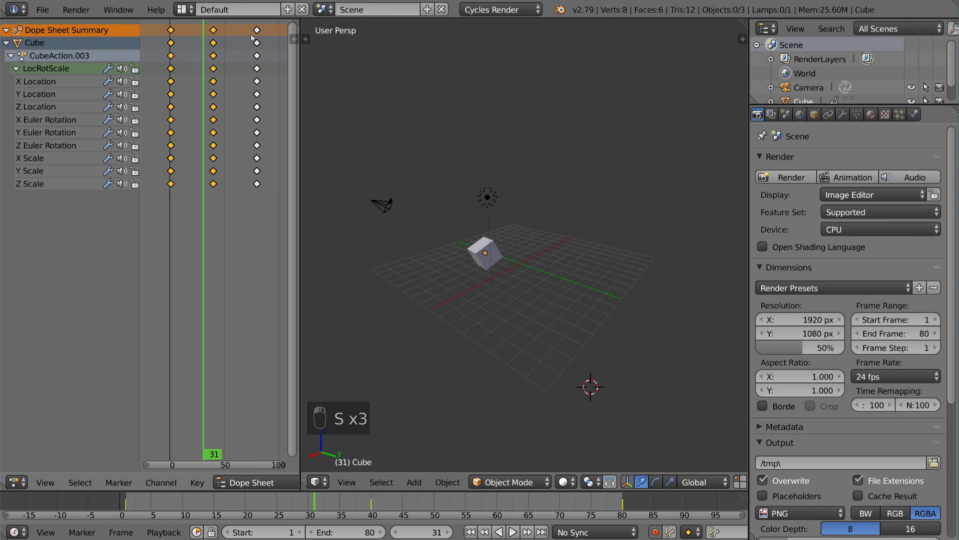
# - Select all keyframes, compress them around frame 1 so the last lands near frame 23, and play the faster animation
pyautogui.click(168, 72)
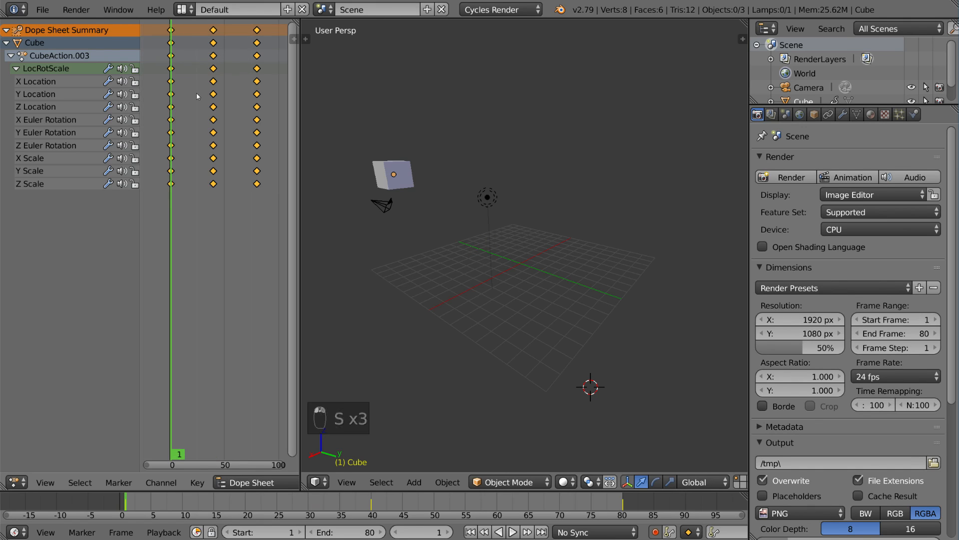
pyautogui.scroll(-2, 197, 96)
pyautogui.press('s')
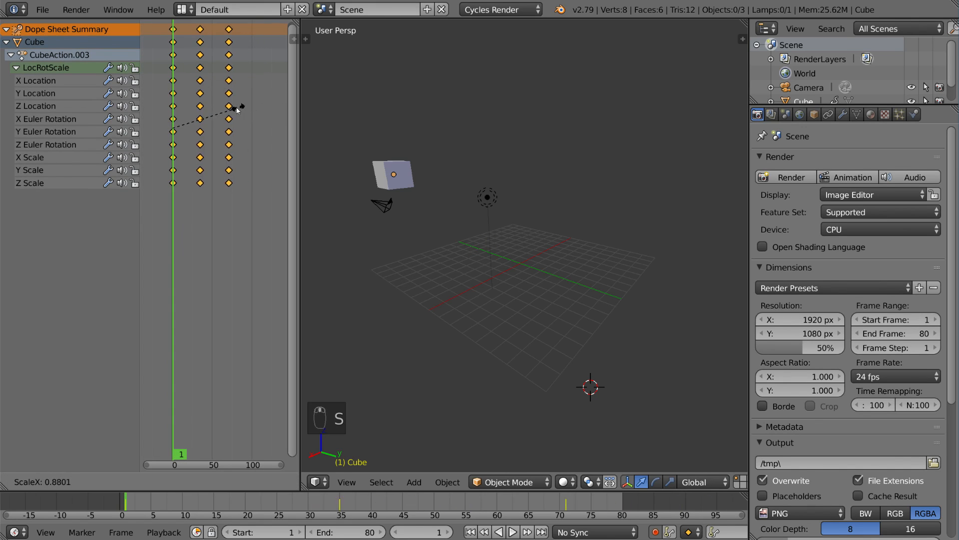
pyautogui.rightClick(256, 93)
pyautogui.press('s')
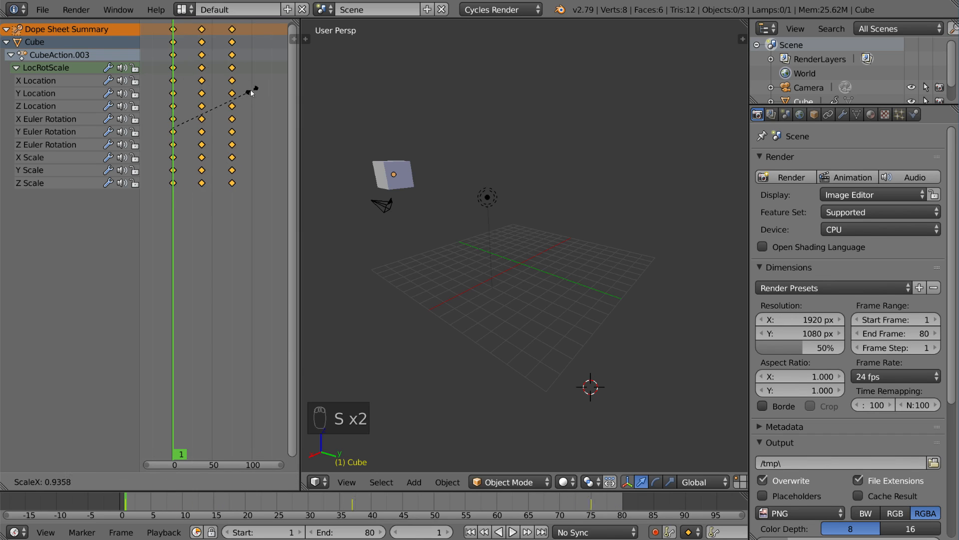
pyautogui.click(204, 99)
pyautogui.hotkey('alt', 'a')
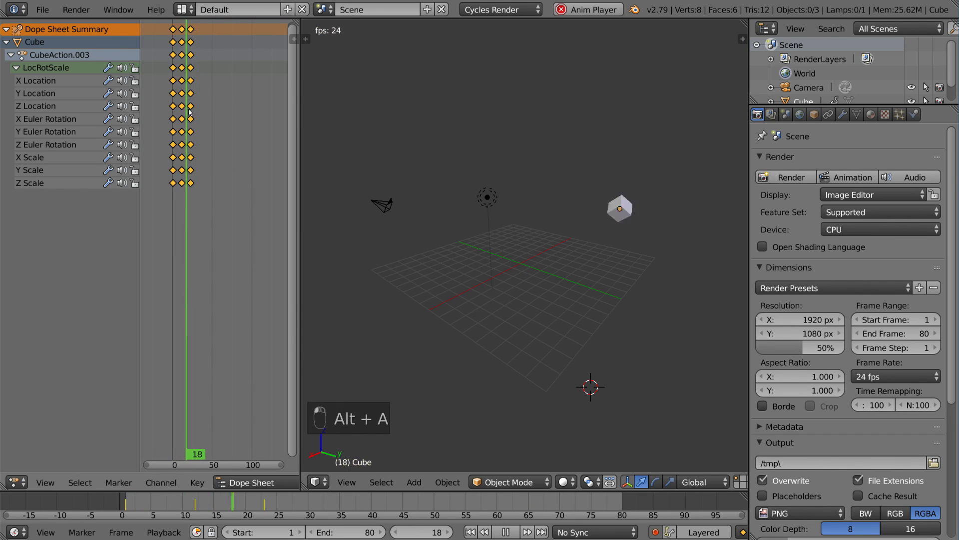
# - Stop playback and scale all keyframes outward so the columns sit about 70 frames apart
pyautogui.hotkey('alt', 'a')
pyautogui.press('s')
pyautogui.press('s')
pyautogui.click(144, 113)
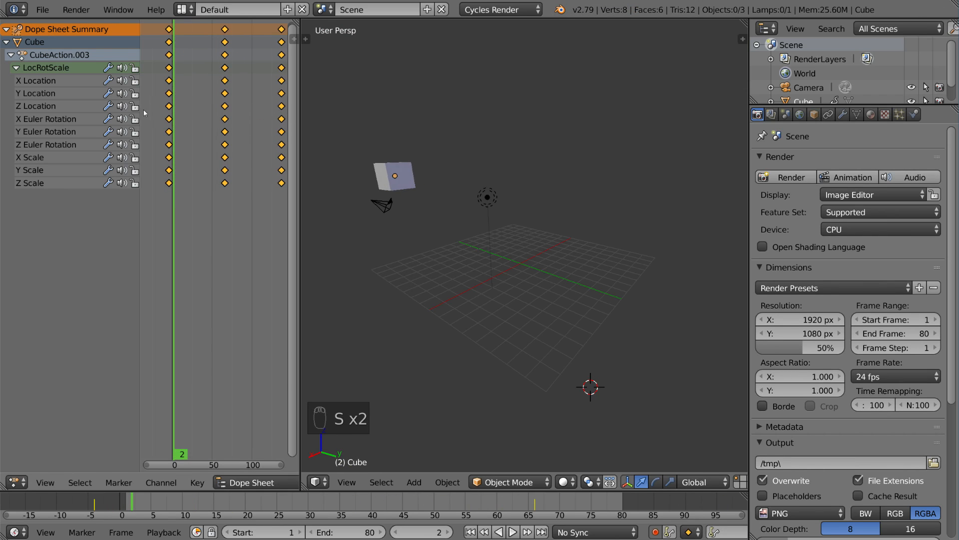
# - Shift all keyframes so the first column sits near frame 5, and play the slower animation
pyautogui.press('g')
pyautogui.click(160, 107)
pyautogui.hotkey('alt', 'a')
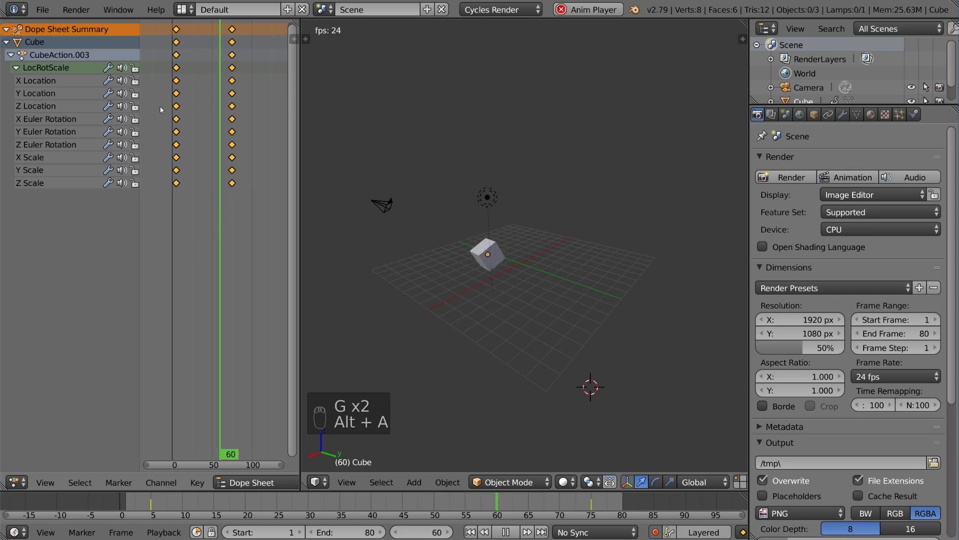
# - Stop playback and shift all keyframes earlier until the first column lands exactly on frame 1
pyautogui.hotkey('alt', 'a')
pyautogui.moveTo(186, 108); pyautogui.dragTo(177, 107)
pyautogui.press('g')
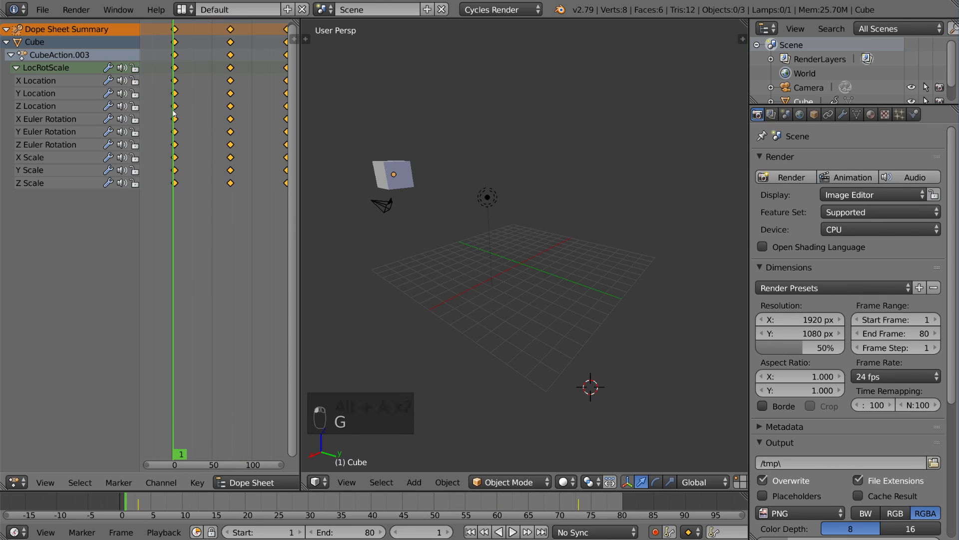
pyautogui.scroll(4, 173, 110)
pyautogui.click(159, 111)
pyautogui.moveTo(172, 111); pyautogui.dragTo(205, 104, button='middle')
pyautogui.scroll(3, 203, 104)
pyautogui.press('g')
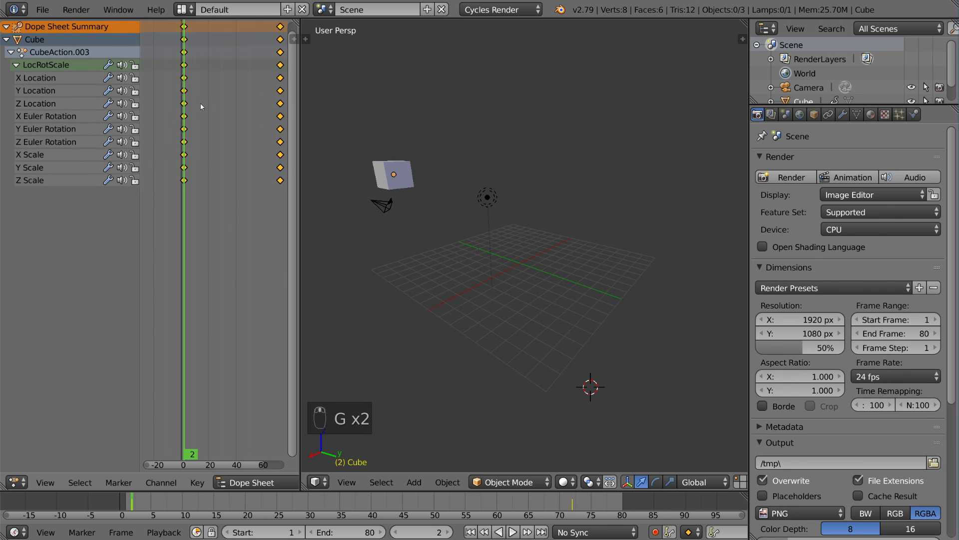
pyautogui.scroll(3, 200, 103)
pyautogui.press('Left')
pyautogui.press('g')
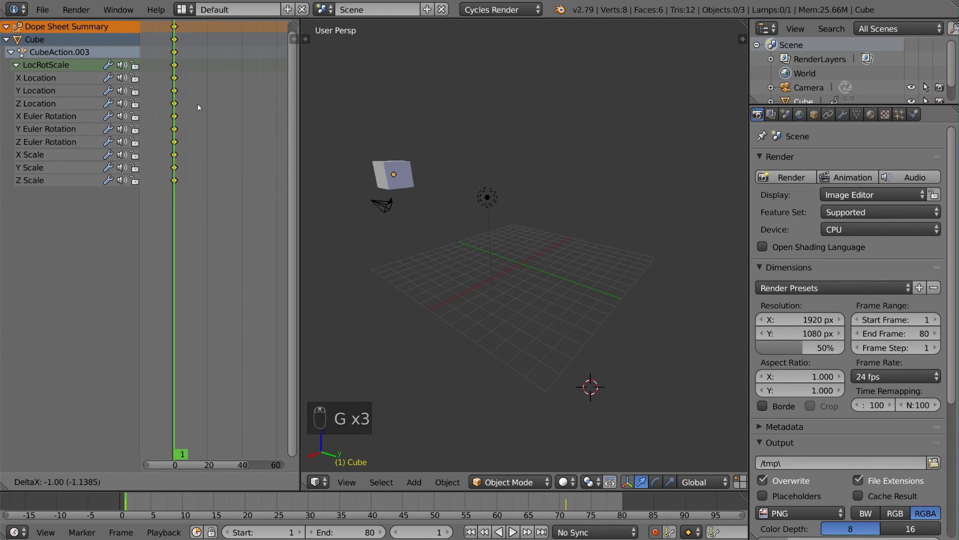
pyautogui.click(198, 107)
# - Try sliding the first two keyframe columns and the last column in time, and select first-frame keys by row
pyautogui.scroll(-3, 220, 106)
pyautogui.scroll(-5, 245, 103)
pyautogui.moveTo(244, 103); pyautogui.dragTo(200, 40, button='middle')
pyautogui.press('g')
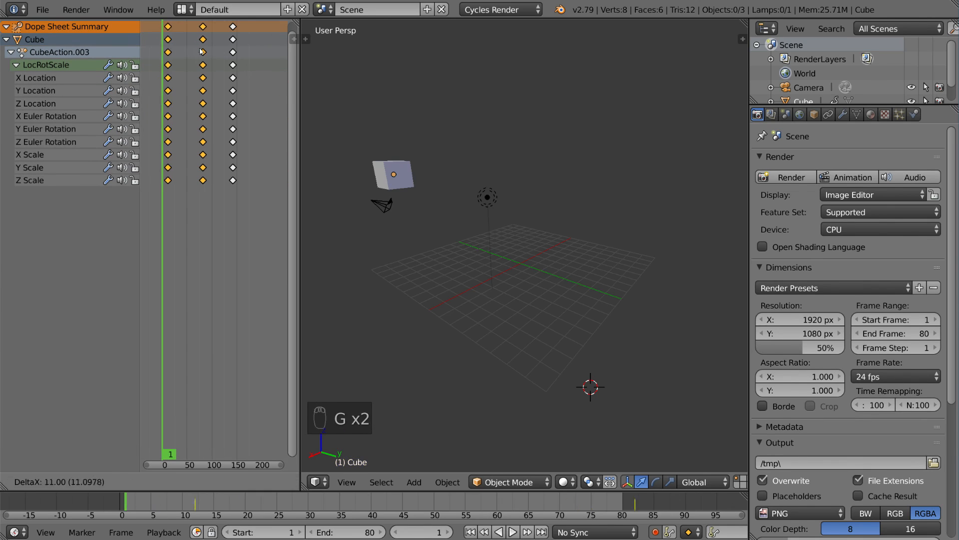
pyautogui.rightClick(210, 49)
pyautogui.rightClick(233, 37)
pyautogui.press('g')
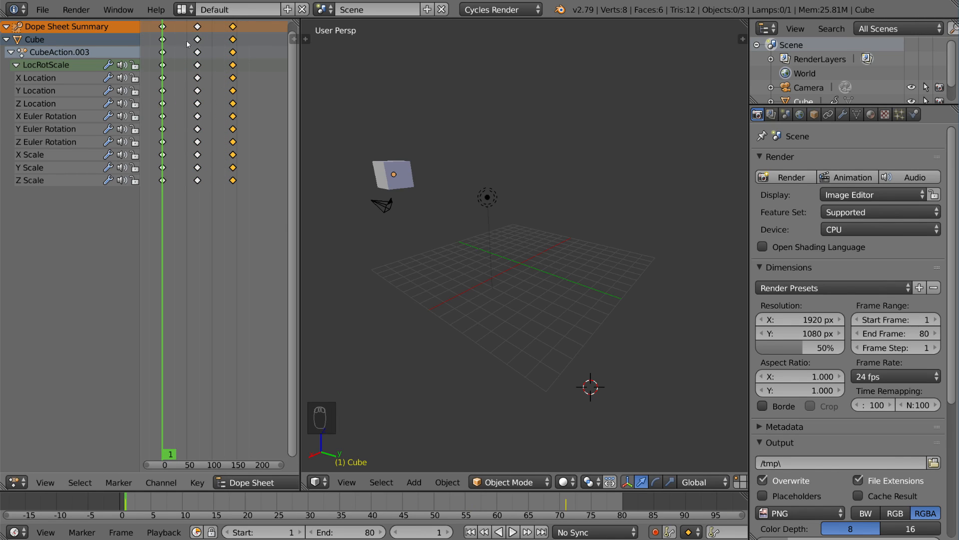
pyautogui.rightClick(164, 66)
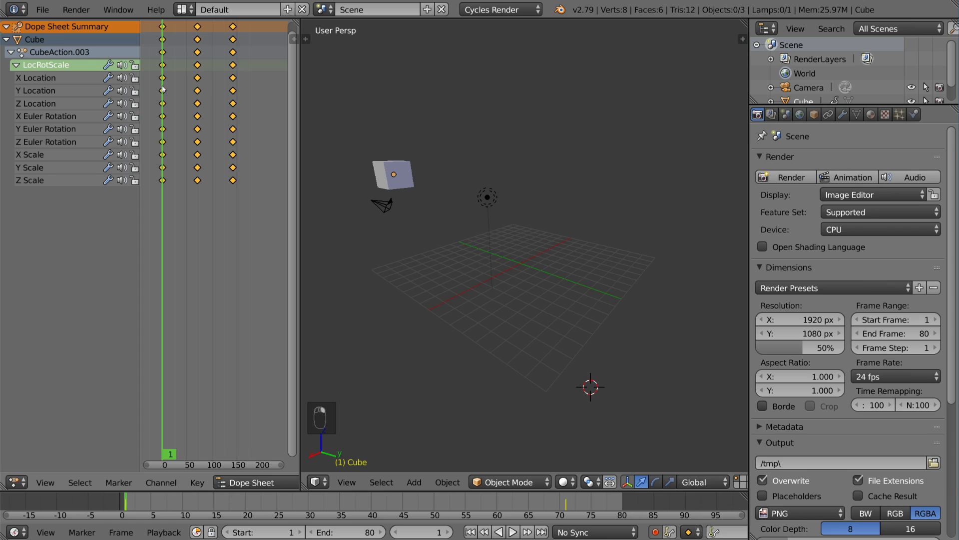
pyautogui.rightClick(163, 90)
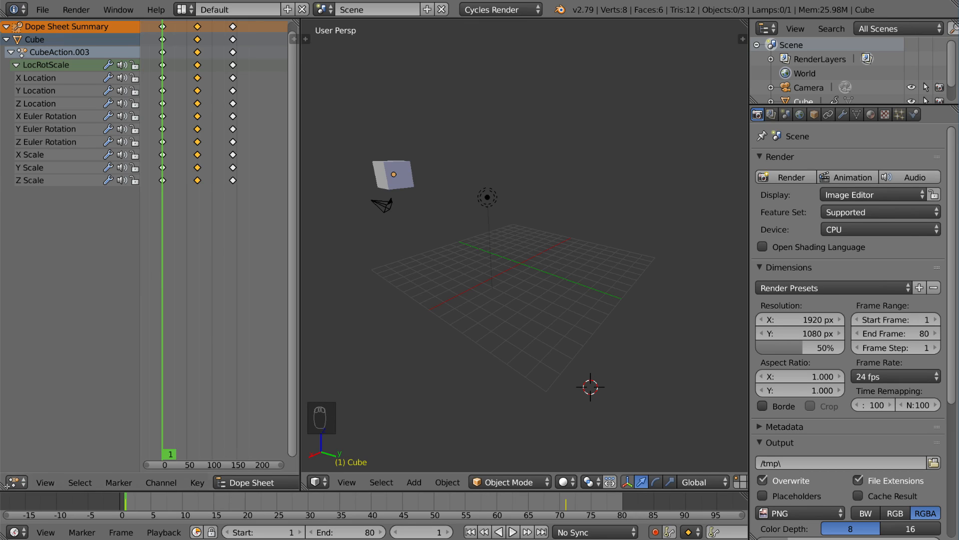
# - Split the Dope Sheet area horizontally and turn the lower part into a Graph Editor showing a wider frame range
pyautogui.moveTo(4, 485); pyautogui.dragTo(5, 308)
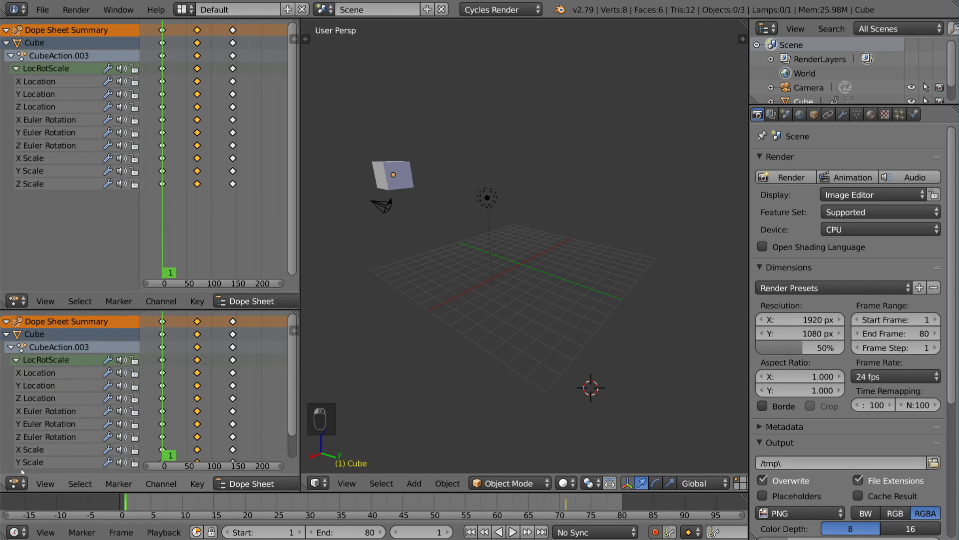
pyautogui.click(14, 483)
pyautogui.click(31, 430)
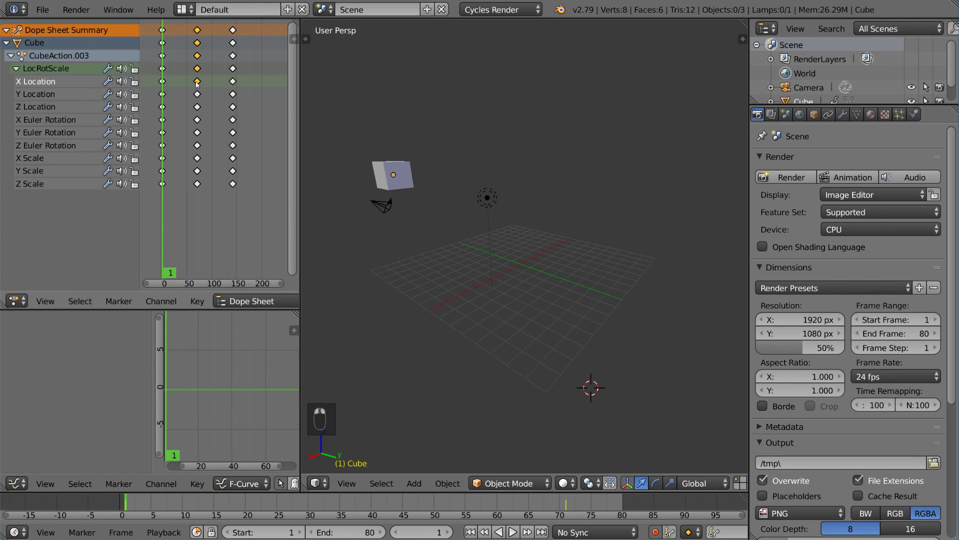
pyautogui.scroll(-3, 245, 377)
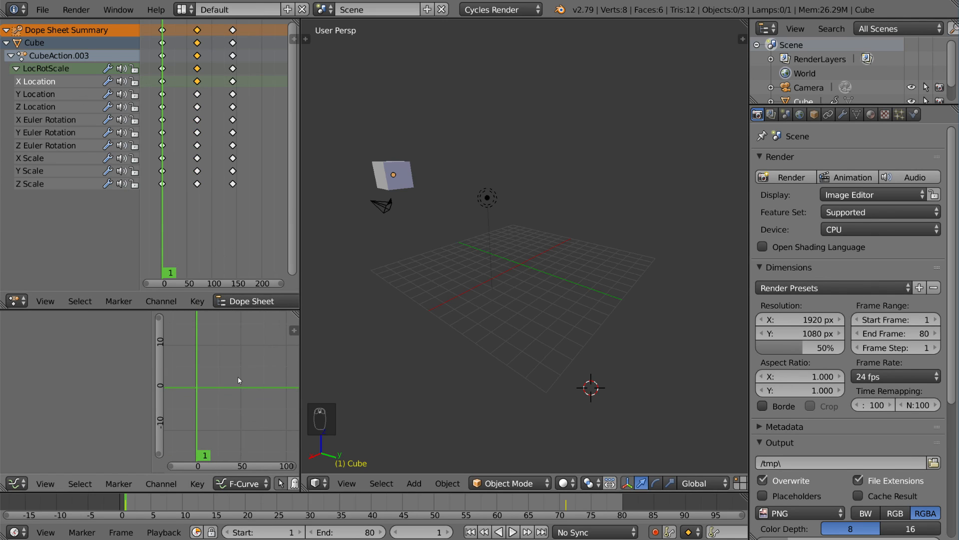
# - Select the cube, show its animation curves in the Graph Editor, and pick the first keyframe of the Z Location curve
pyautogui.press('Home')
pyautogui.rightClick(393, 175)
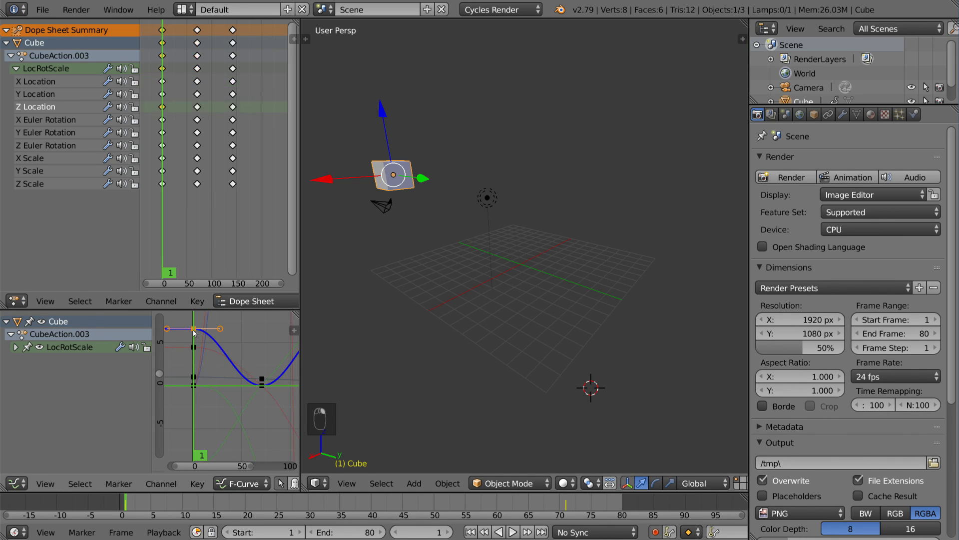
pyautogui.scroll(-6, 238, 355)
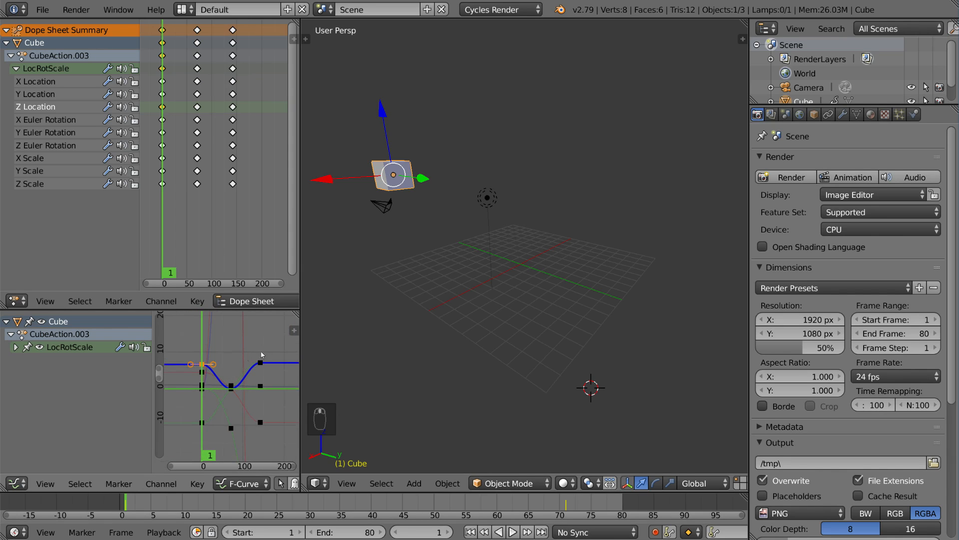
pyautogui.scroll(3, 262, 353)
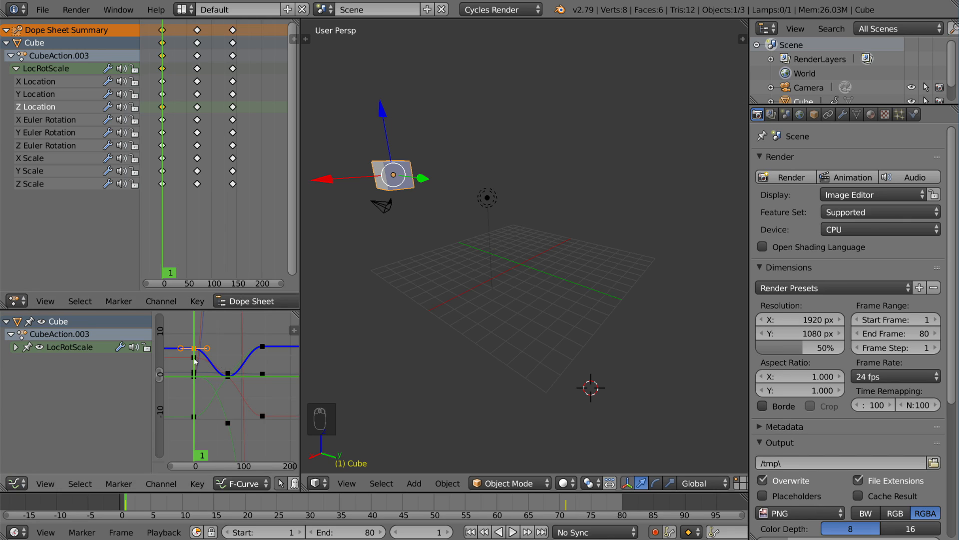
pyautogui.scroll(1, 200, 350)
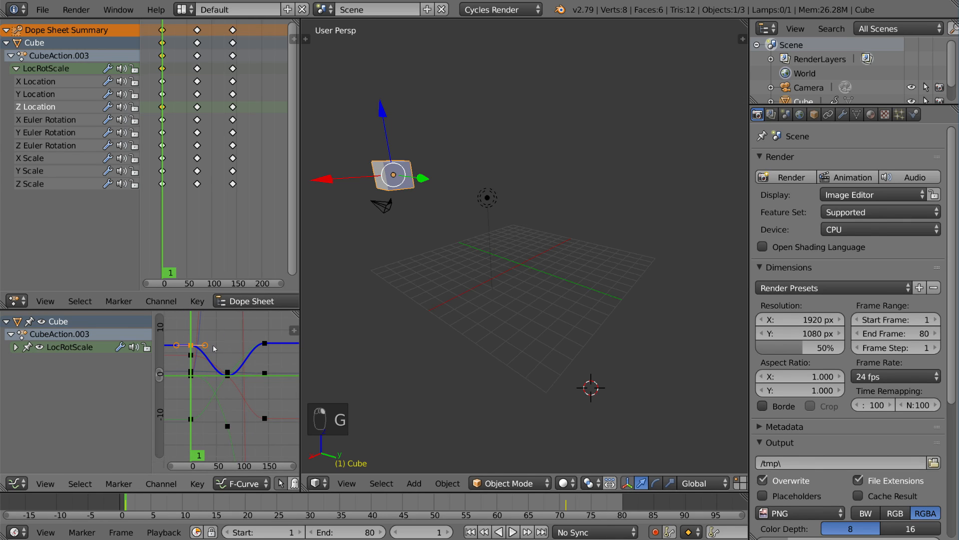
# - Try scaling the handles of the first Z Location keyframe shorter and longer in the Graph Editor
pyautogui.press('s')
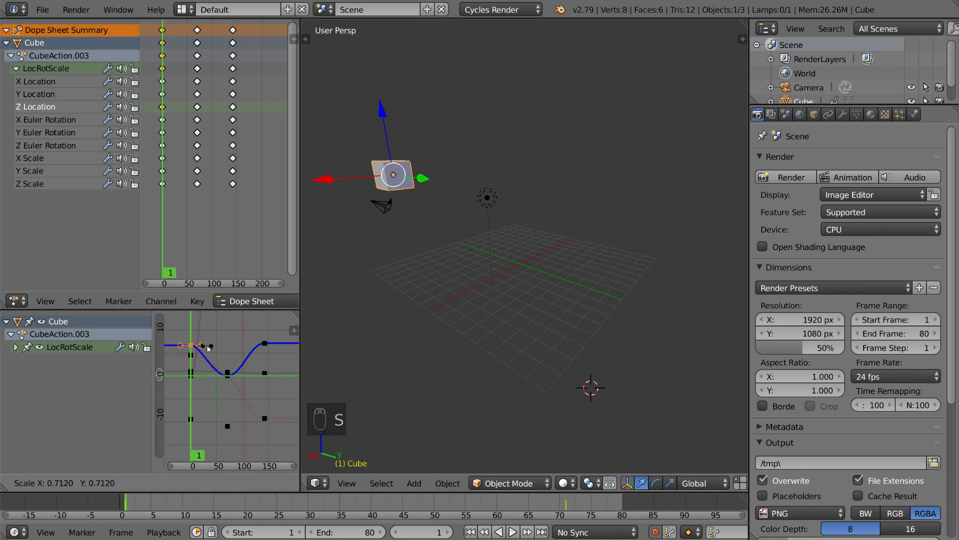
pyautogui.press('s')
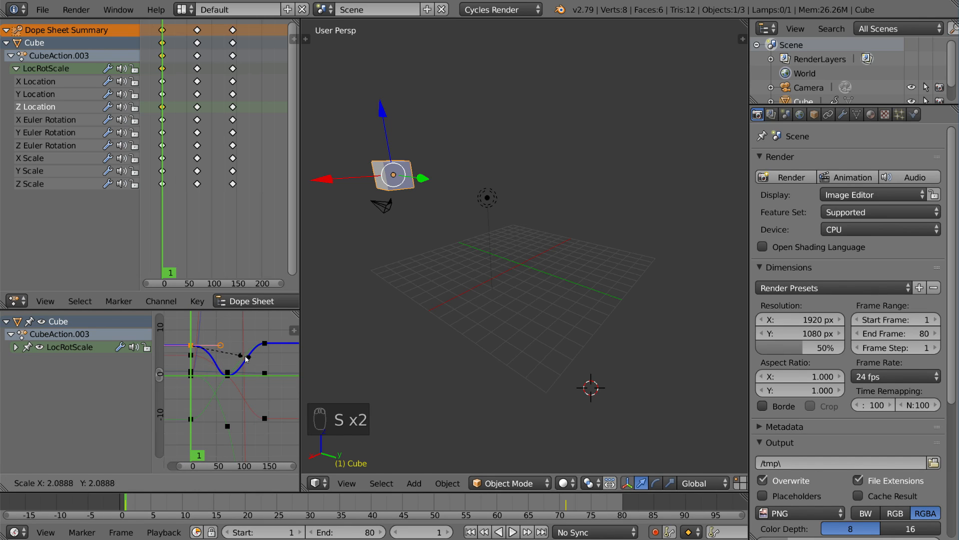
pyautogui.rightClick(245, 355)
pyautogui.press('s')
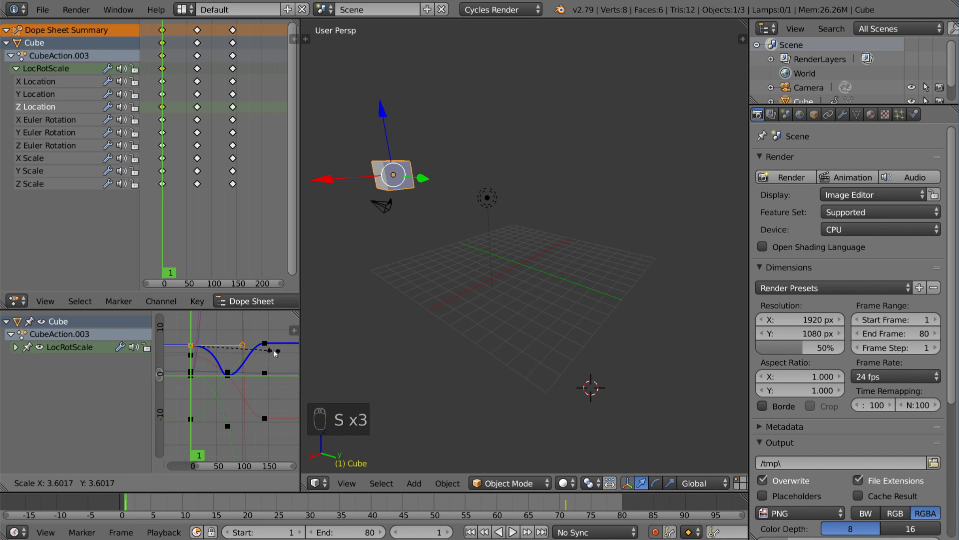
pyautogui.rightClick(214, 355)
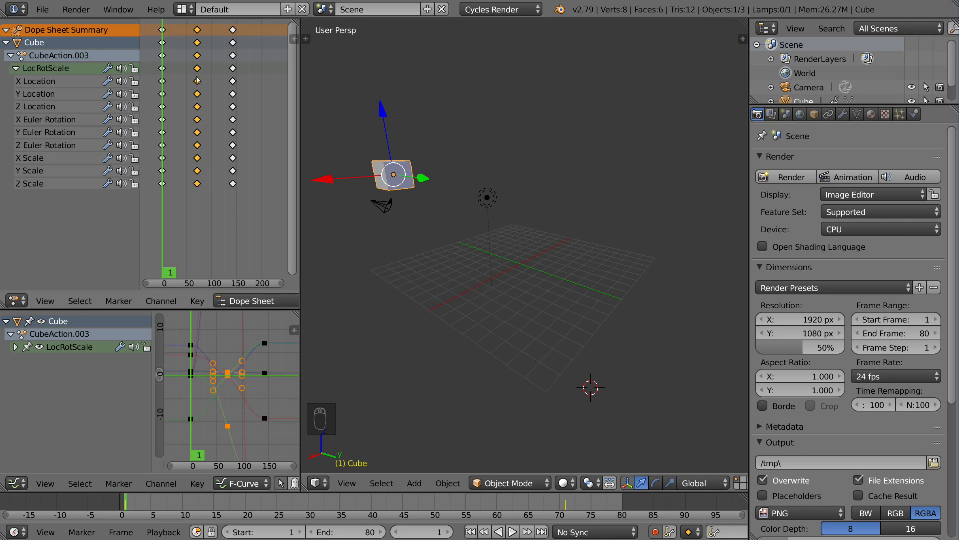
# - Set the handle type of the middle keyframe column to Vector for all of the cube's channels
pyautogui.scroll(-3, 240, 353)
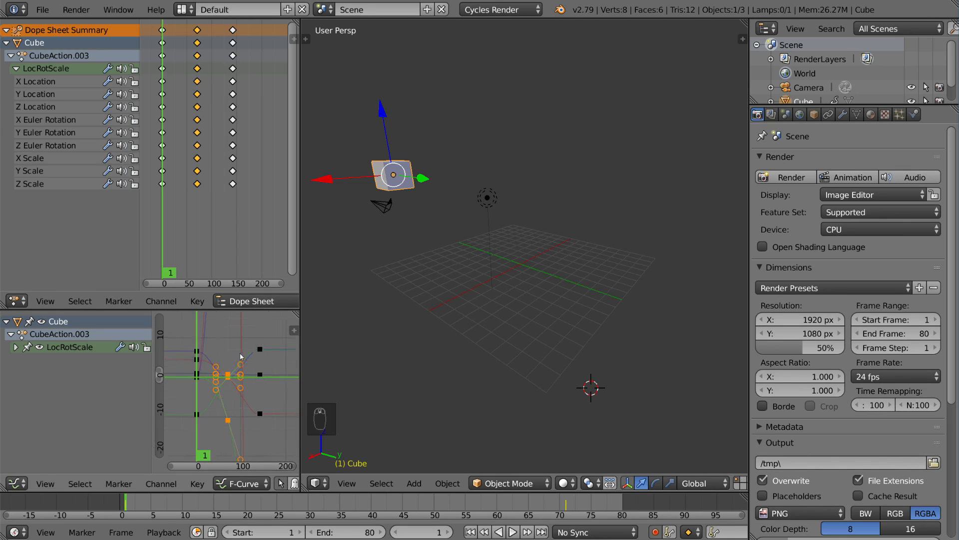
pyautogui.scroll(1, 258, 353)
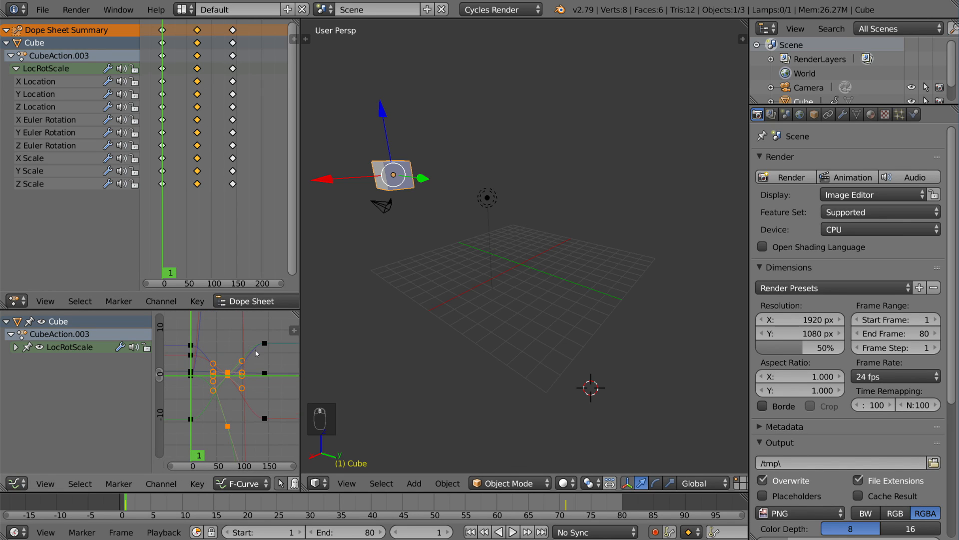
pyautogui.press('v')
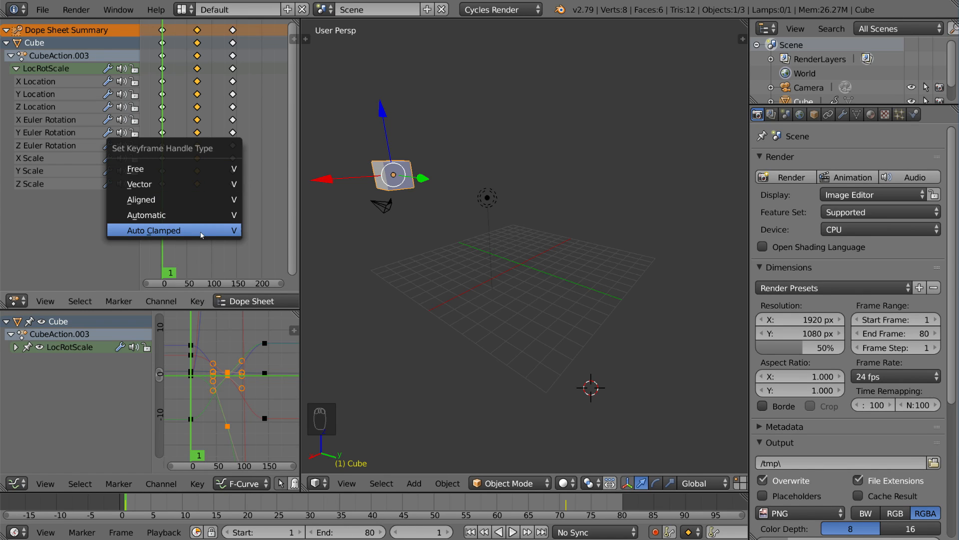
pyautogui.click(178, 184)
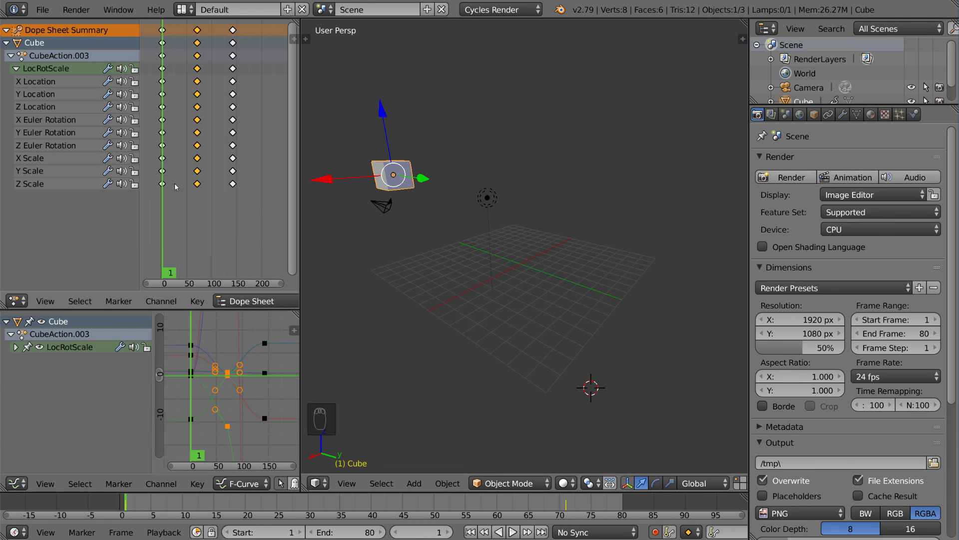
# - Try moving the middle keyframe of the Z Location curve lower and slightly earlier in the Graph Editor
pyautogui.scroll(12, 227, 374)
pyautogui.rightClick(220, 379)
pyautogui.moveTo(249, 366); pyautogui.dragTo(250, 388, button='middle')
pyautogui.scroll(-3, 250, 388)
pyautogui.press('g')
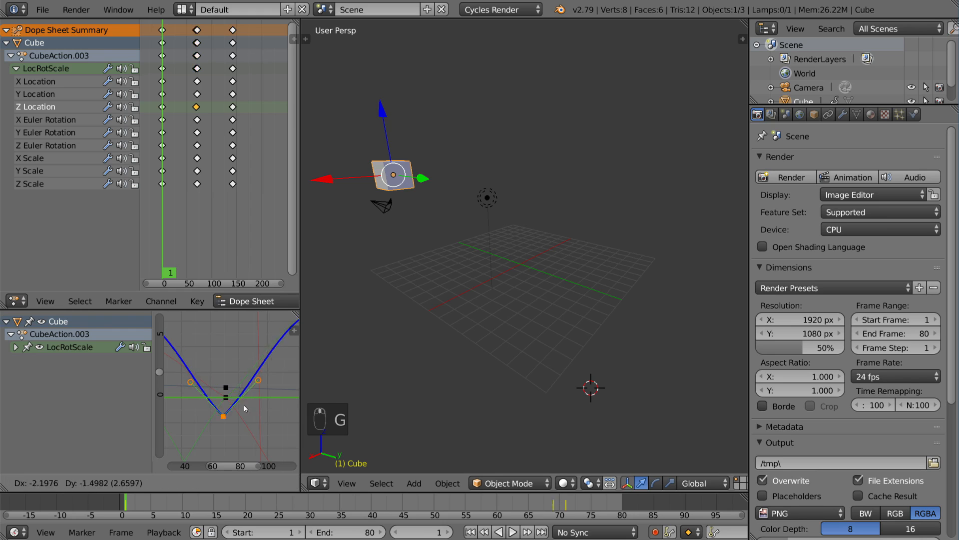
pyautogui.rightClick(238, 379)
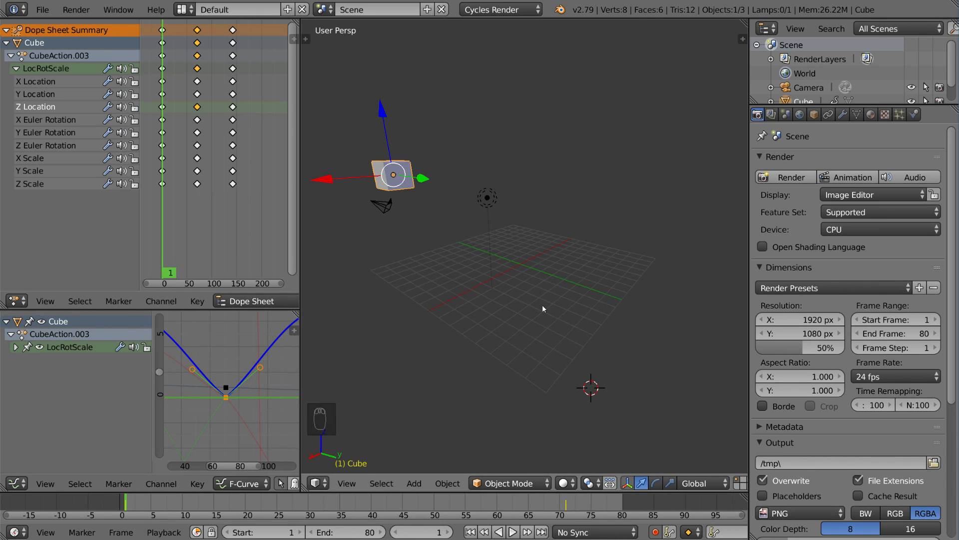
# - Preview the animation briefly, then scale all keyframes from frame 1 so the last column lands on frame 80
pyautogui.hotkey('alt', 'a')
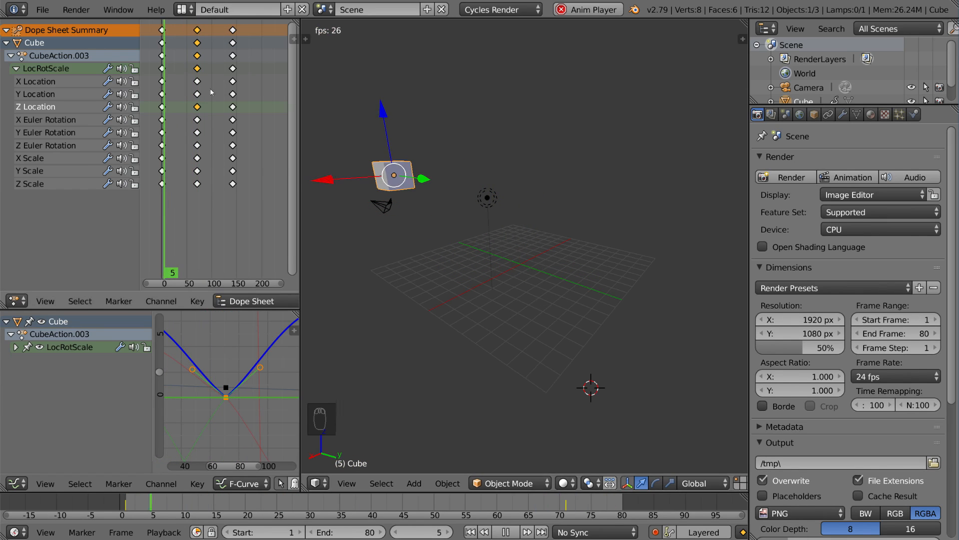
pyautogui.hotkey('alt', 'a')
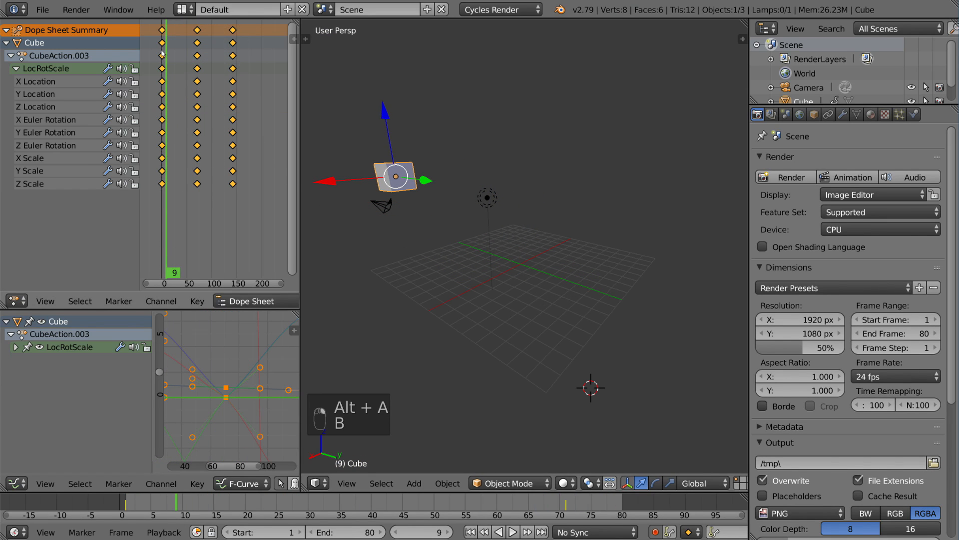
pyautogui.click(161, 52)
pyautogui.press('s')
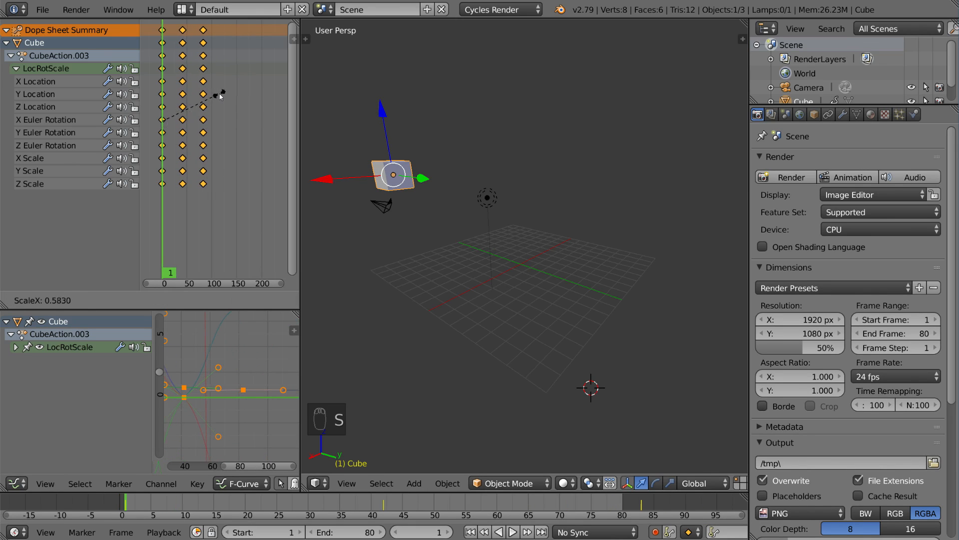
pyautogui.click(207, 102)
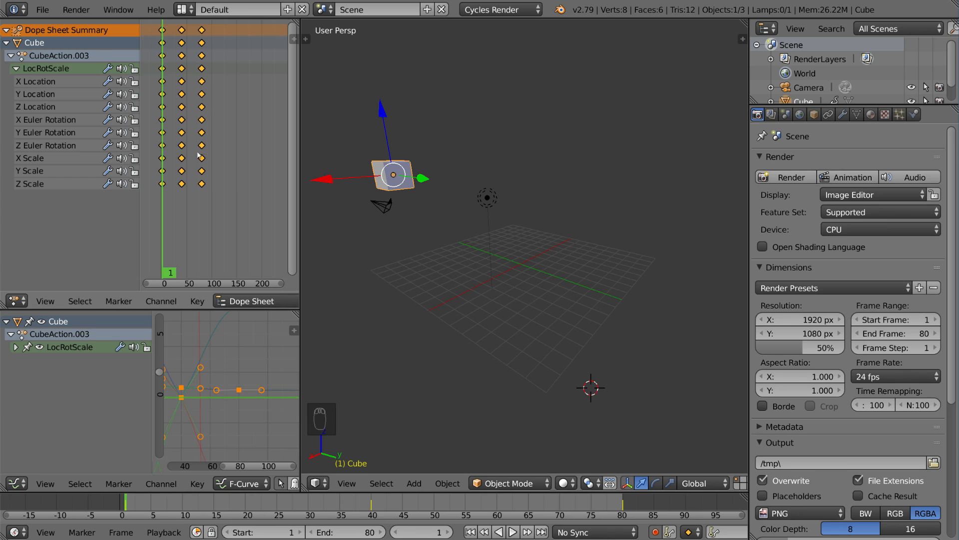
# - Play the shortened animation and set the middle keyframe column's handle type to Auto Clamped
pyautogui.hotkey('alt', 'a')
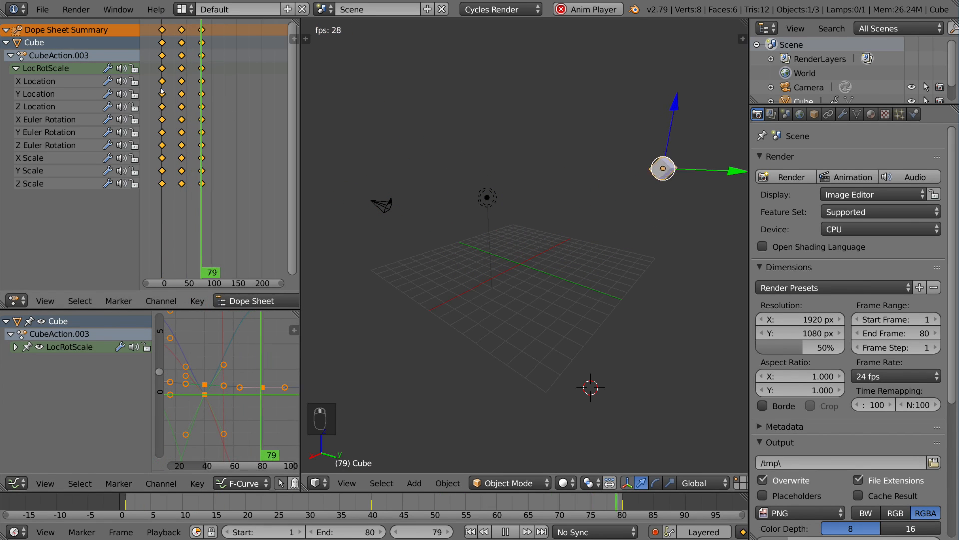
pyautogui.rightClick(181, 31)
pyautogui.press('v')
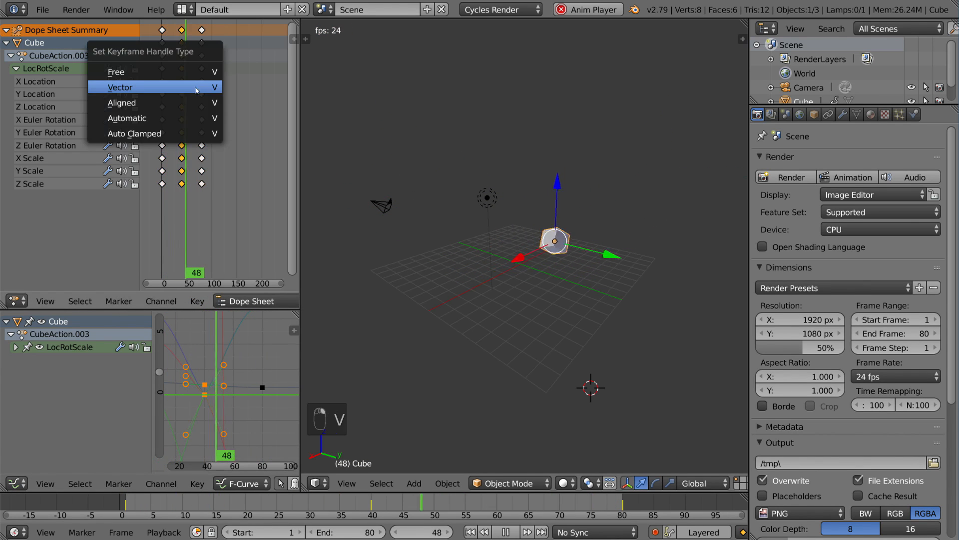
pyautogui.click(170, 132)
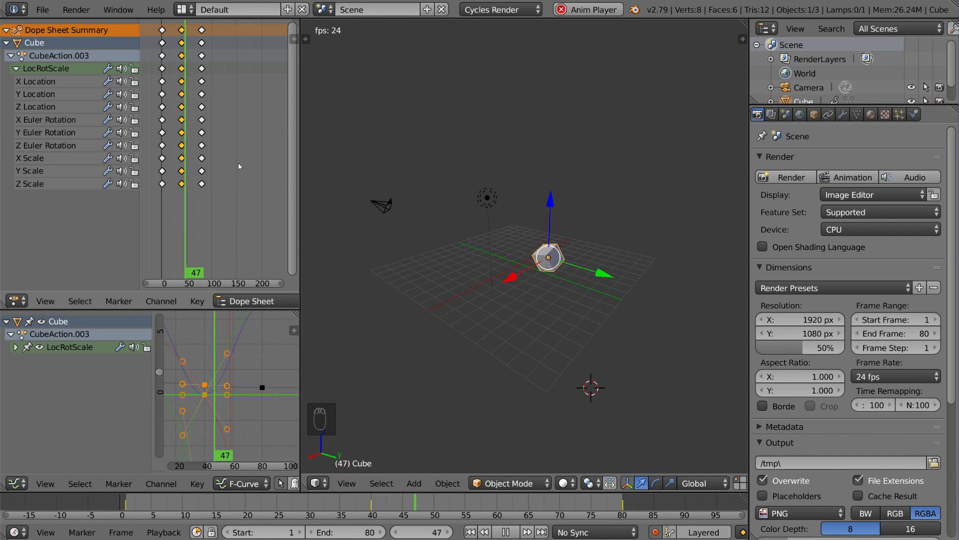
# - Select all of the cube's keyframes and set their interpolation to Constant while the animation plays
pyautogui.press('t')
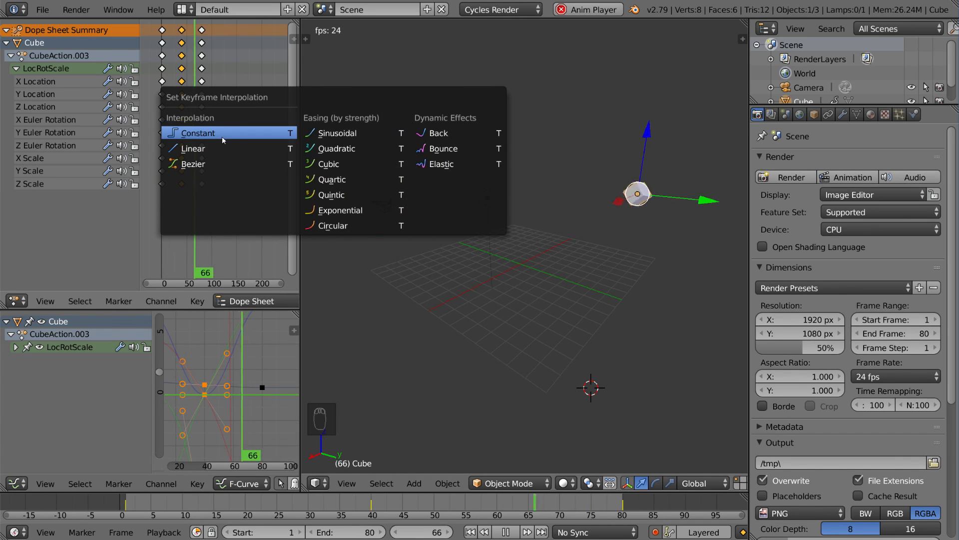
pyautogui.press('a')
pyautogui.press('a')
pyautogui.press('a')
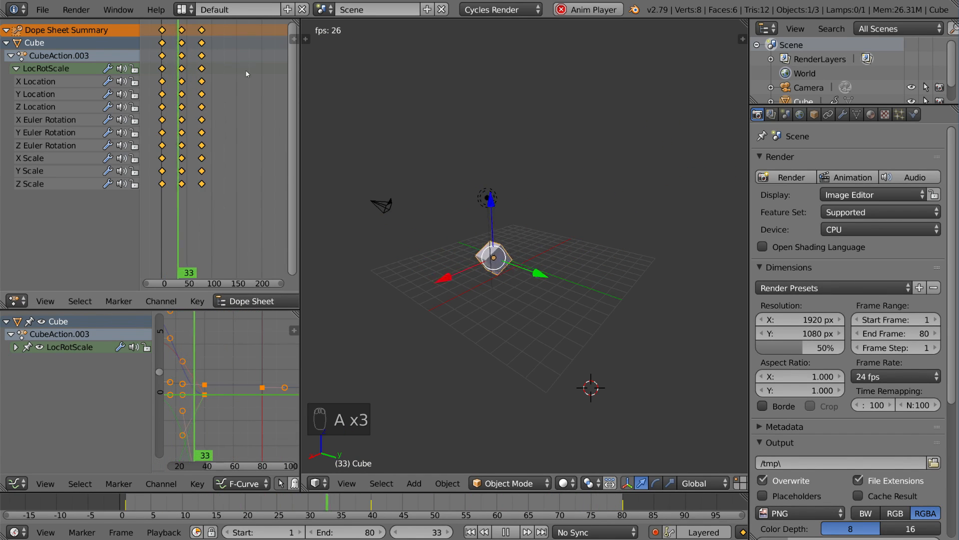
pyautogui.press('t')
pyautogui.click(203, 70)
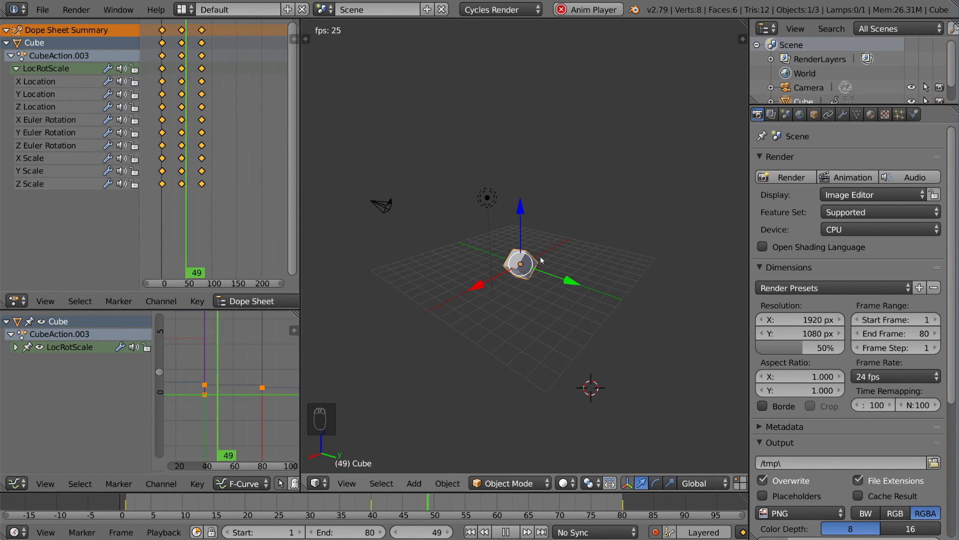
# - Set the interpolation of all keyframes to Linear, watch the playback, and switch it to Bezier
pyautogui.press('t')
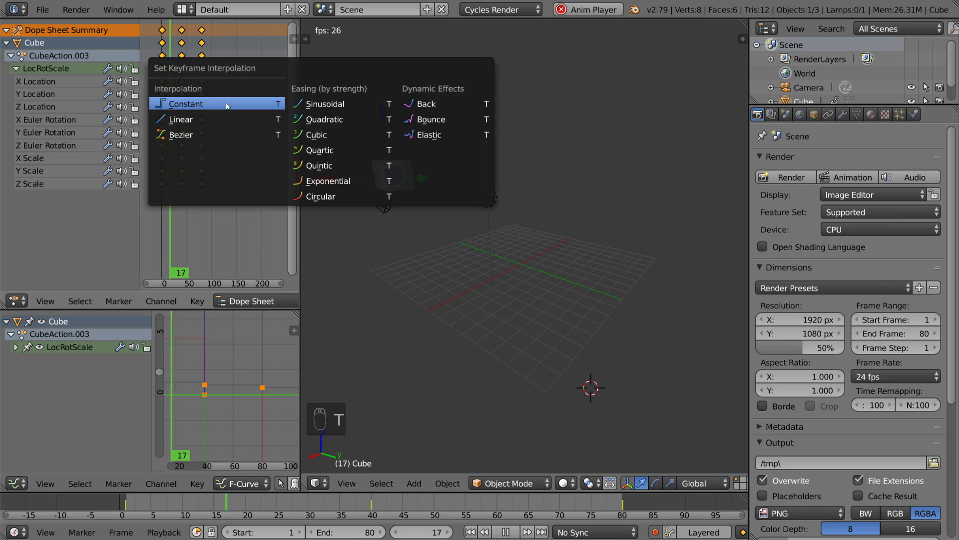
pyautogui.click(212, 119)
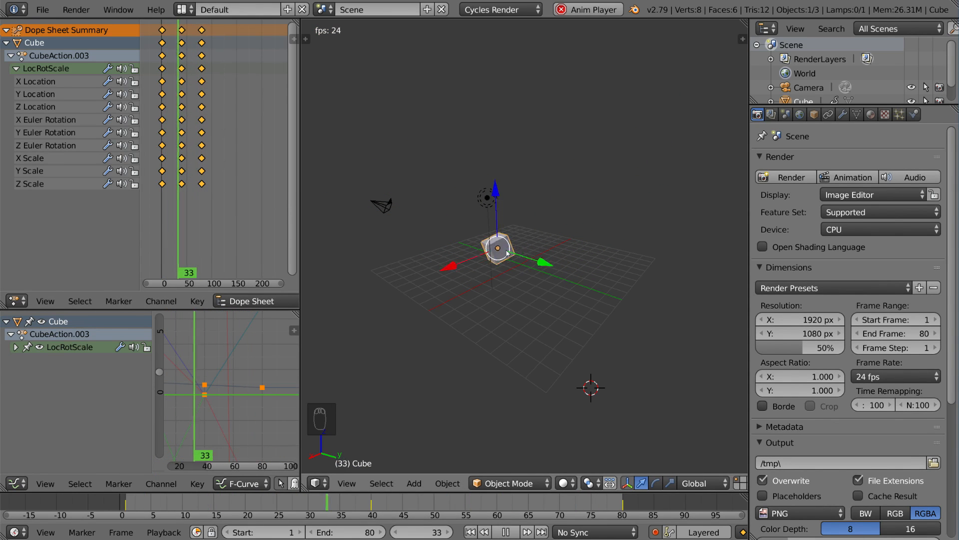
pyautogui.press('t')
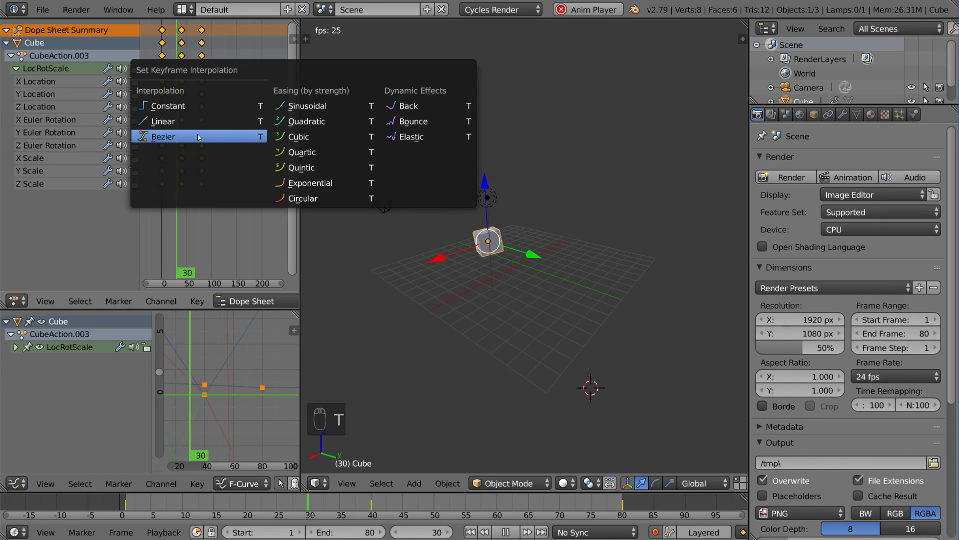
pyautogui.click(165, 137)
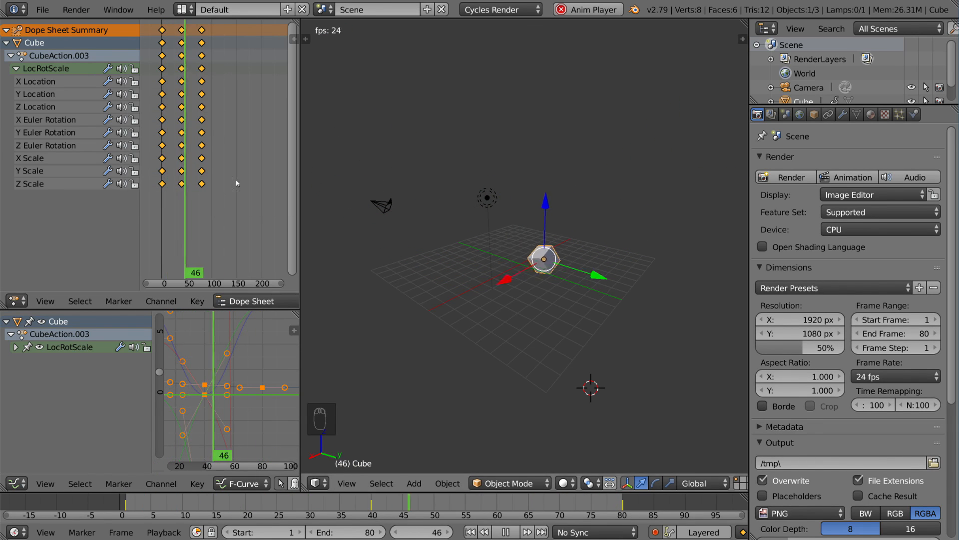
# - Preview the Elastic and Bounce dynamic interpolation effects on all of the cube's keyframes
pyautogui.press('t')
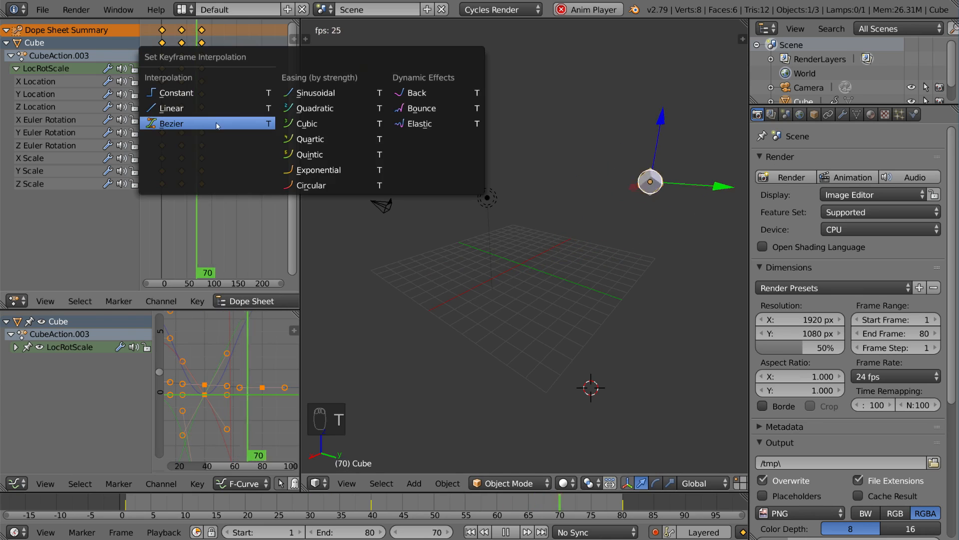
pyautogui.click(428, 123)
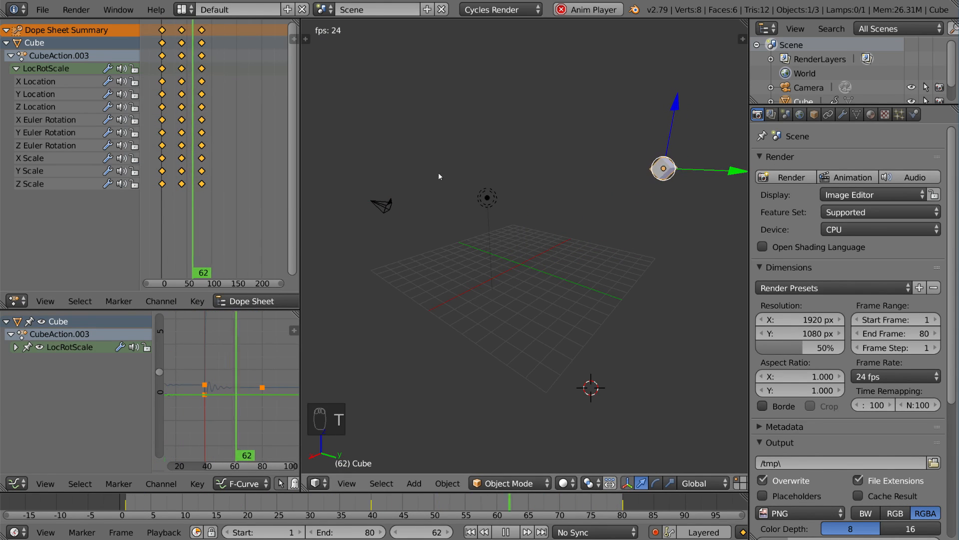
pyautogui.press('t')
pyautogui.click(300, 130)
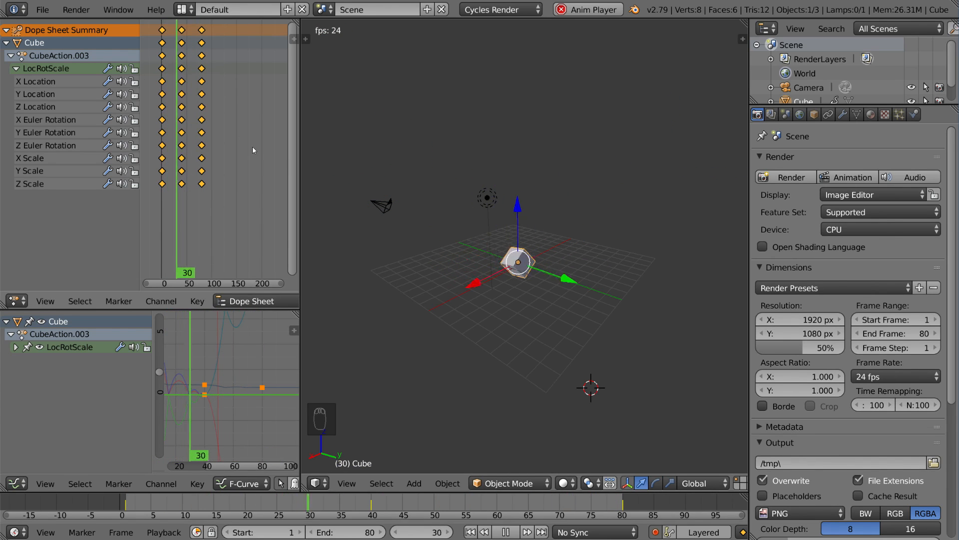
# - Stop playback at frame 58 and move the cube high above the grid to key a new pose there
pyautogui.hotkey('alt', 'a')
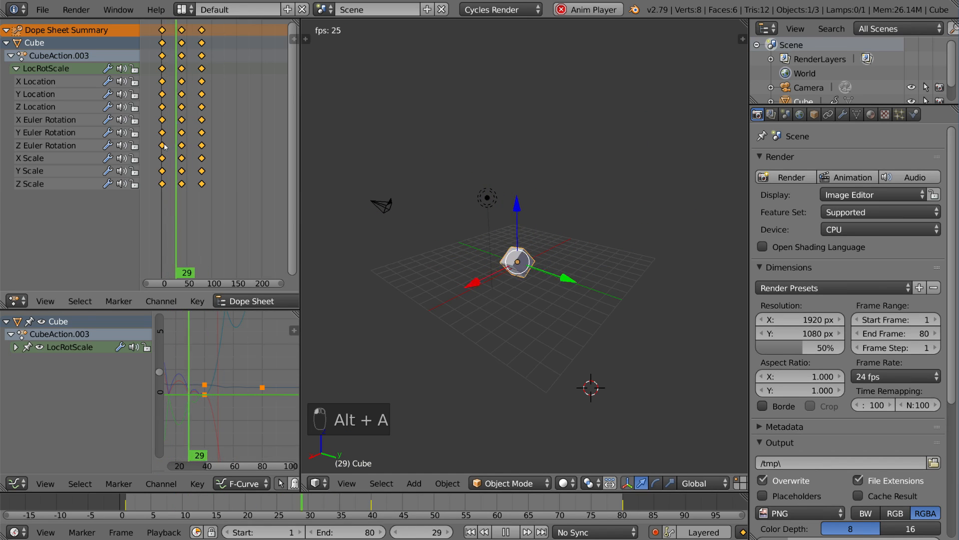
pyautogui.hotkey('alt', 'a')
pyautogui.press('g')
pyautogui.click(362, 193)
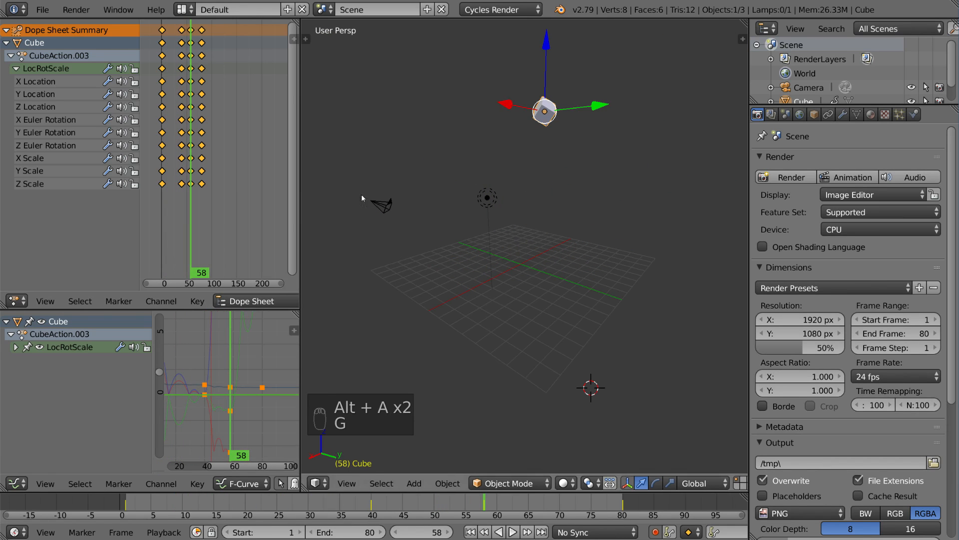
# - Replay the animation briefly, then delete the whole keyframe column at frame 58
pyautogui.hotkey('alt', 'a')
pyautogui.hotkey('alt', 'a')
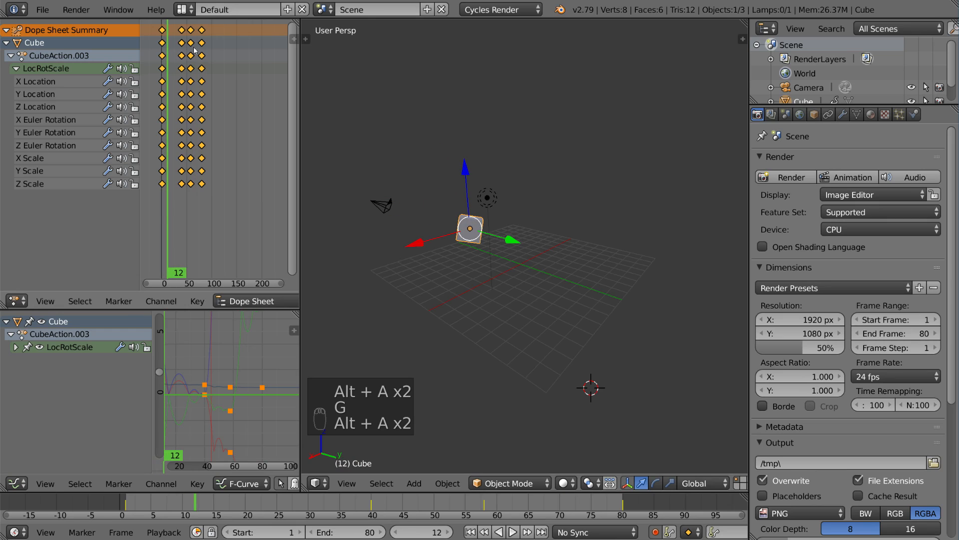
pyautogui.press('x')
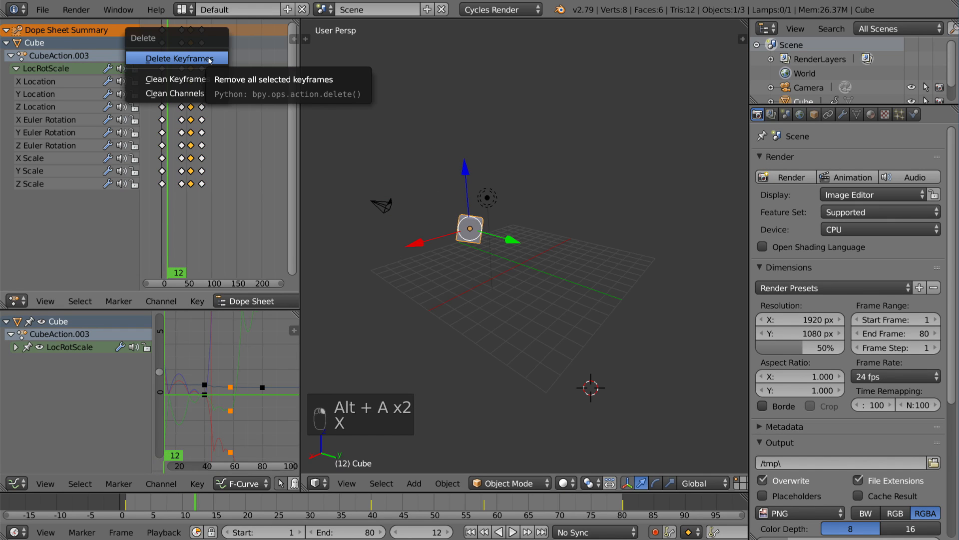
pyautogui.click(209, 59)
# - Play the animation, select all keyframes and set their interpolation to Bezier
pyautogui.hotkey('alt', 'a')
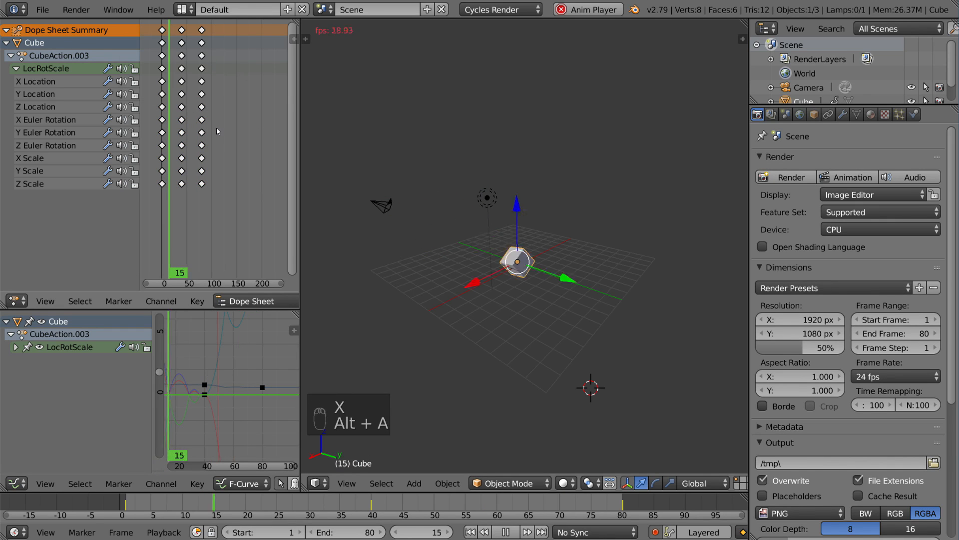
pyautogui.press('a')
pyautogui.press('a')
pyautogui.press('a')
pyautogui.press('a')
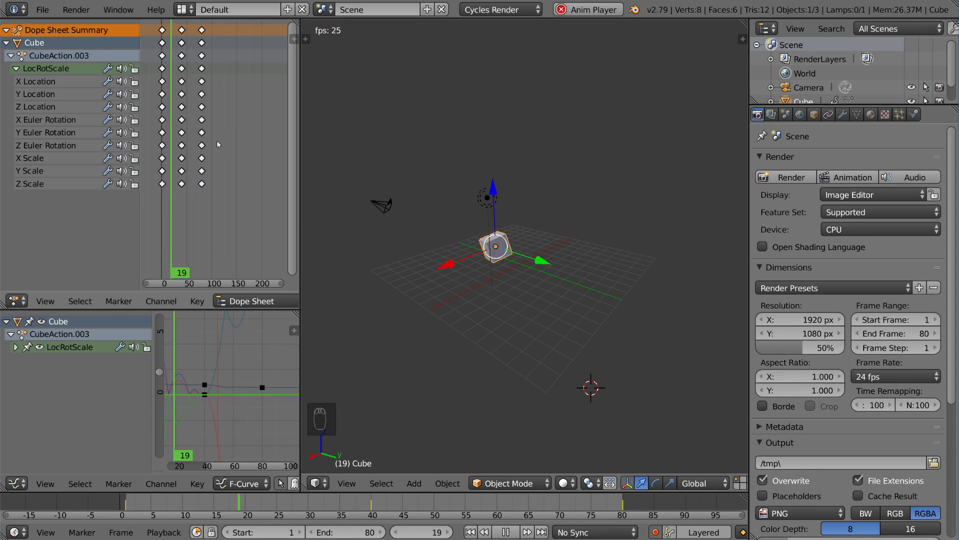
pyautogui.press('t')
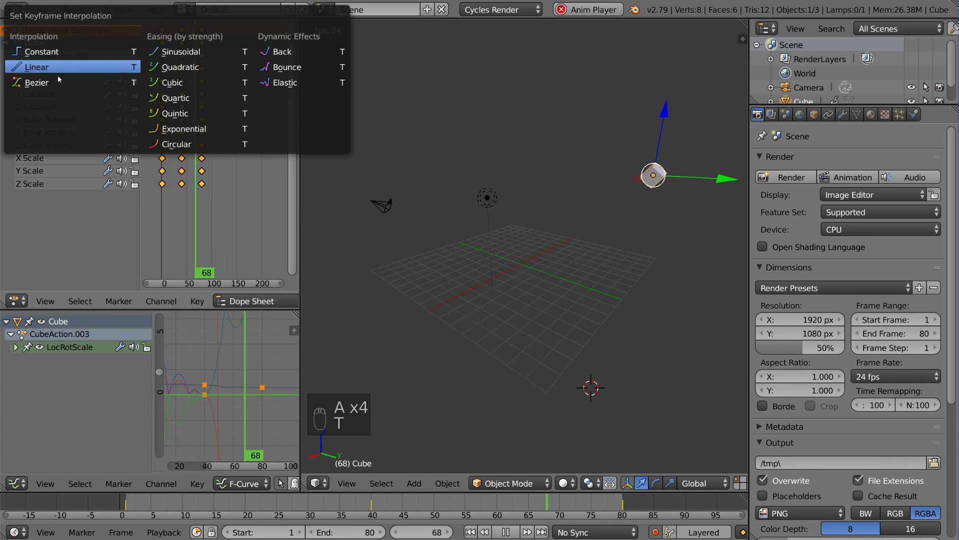
pyautogui.click(56, 71)
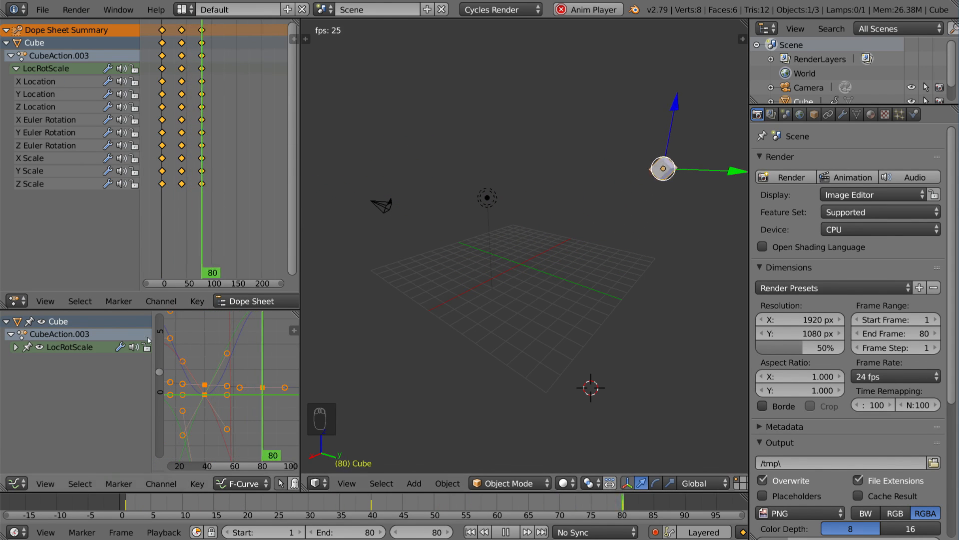